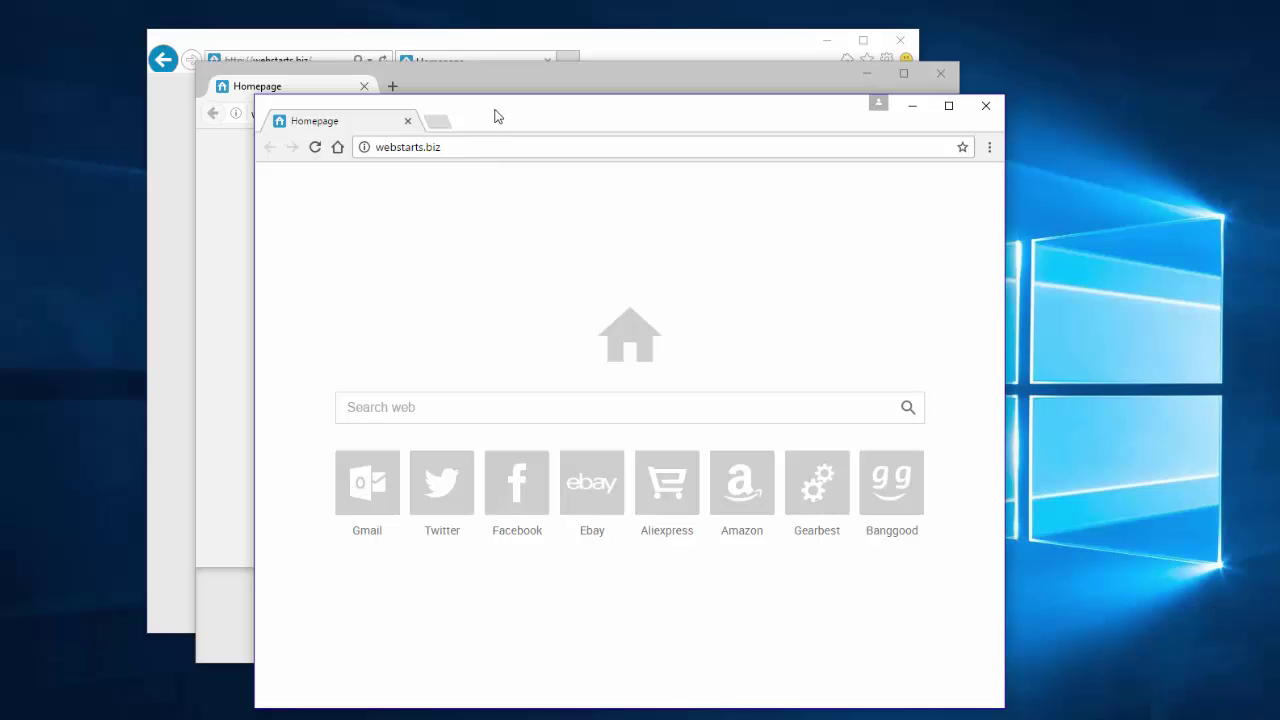
Cycle through the Firefox, Internet Explorer and Chrome windows, all stuck on webstarts.biz.
left_click(534, 67)
left_click(642, 43)
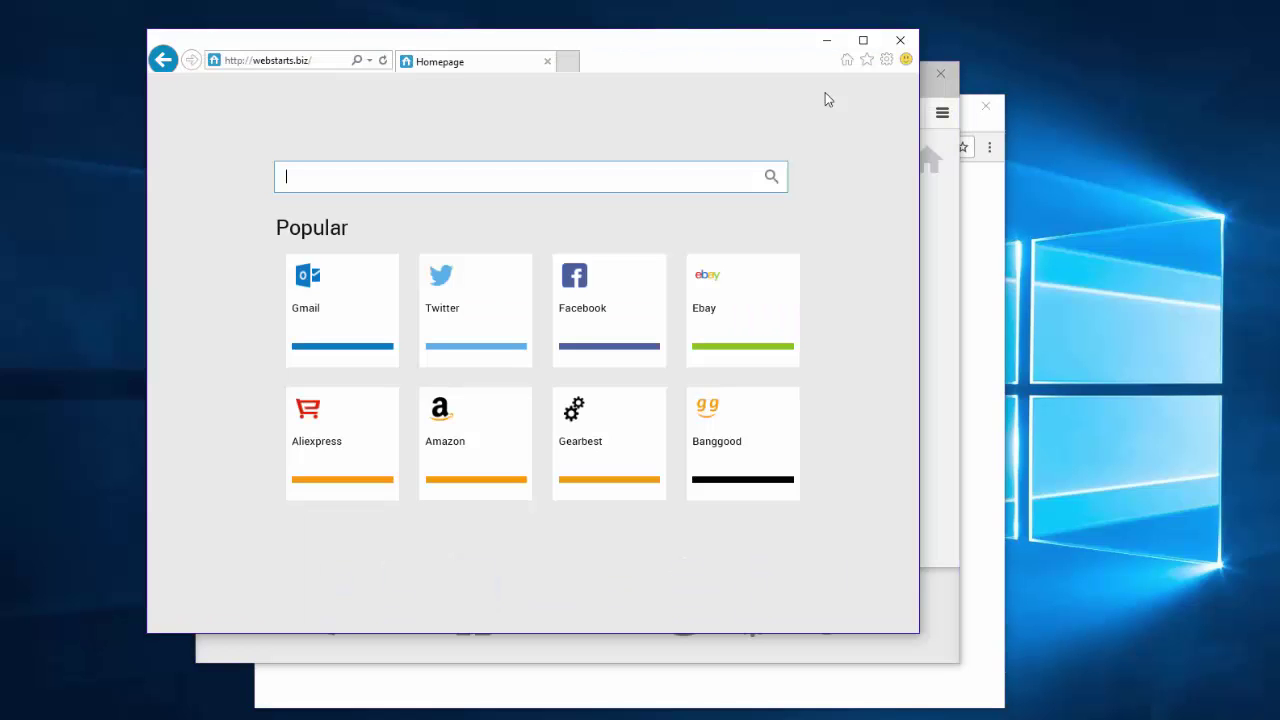
left_click(990, 230)
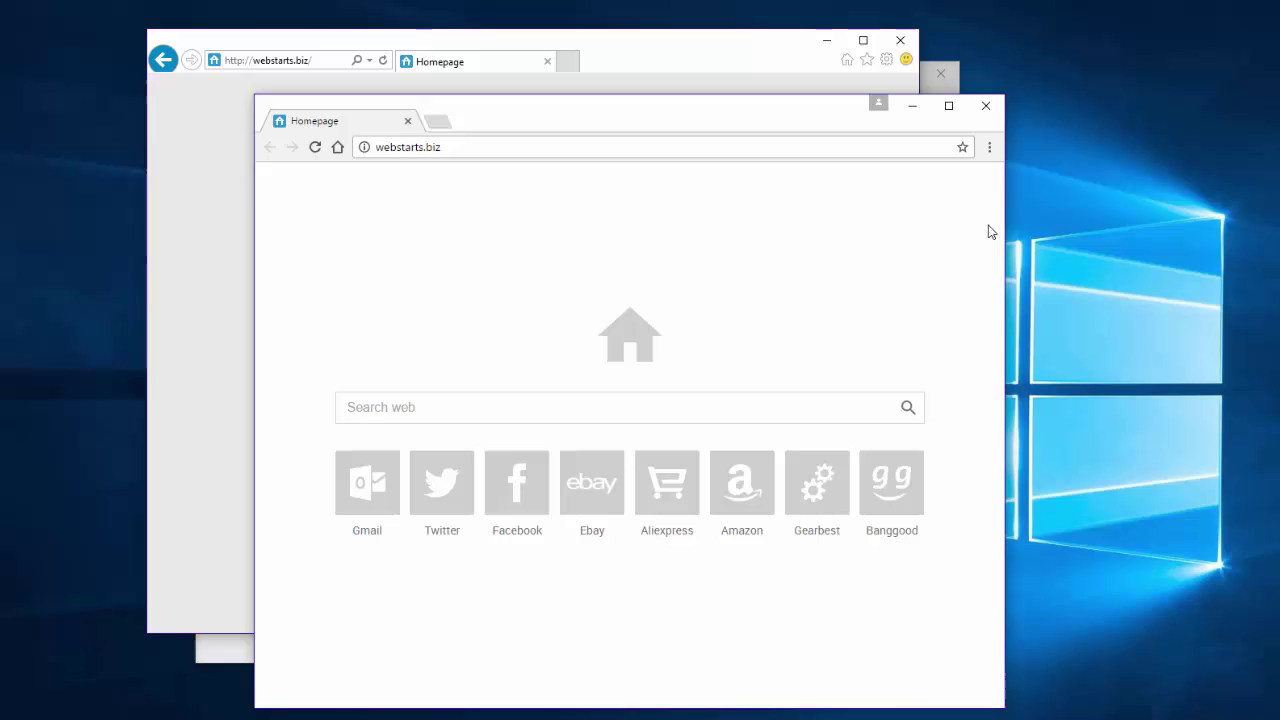
Search 123 from Chrome's webstarts.biz homepage, view the Plus Network results, then clear the term.
left_click(460, 398)
type("123")
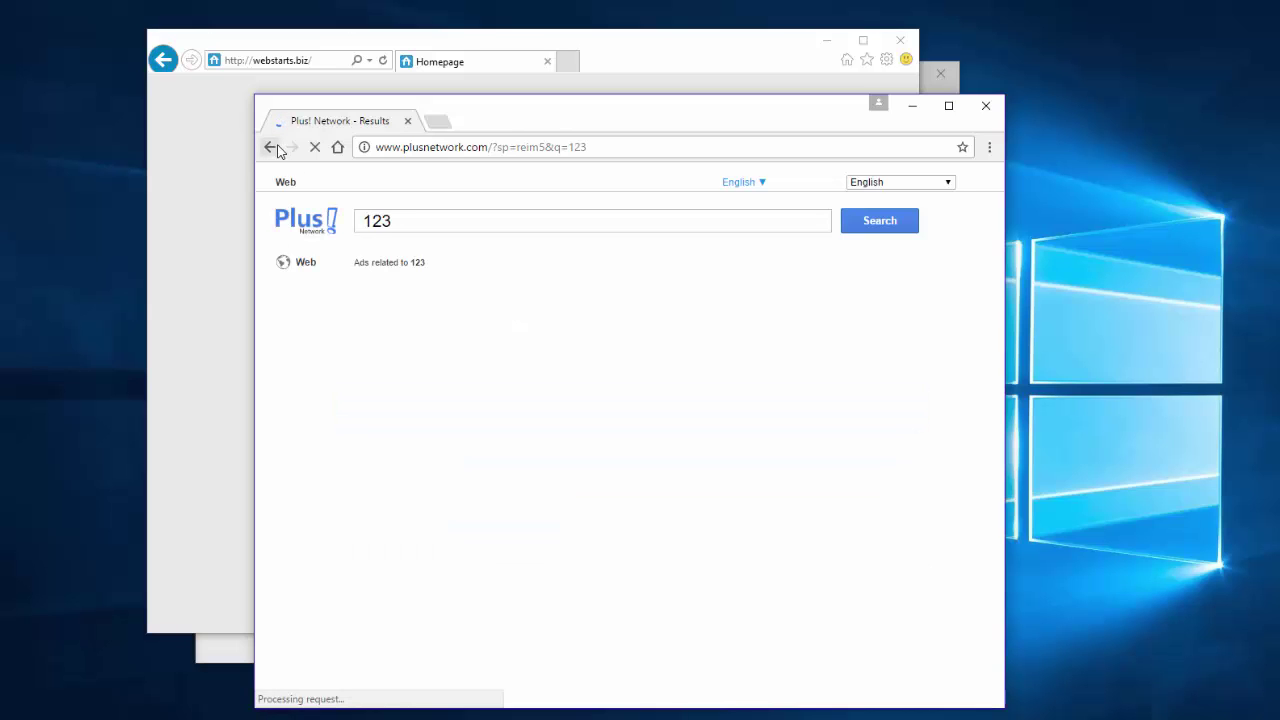
scroll(547, 530, "down", 6)
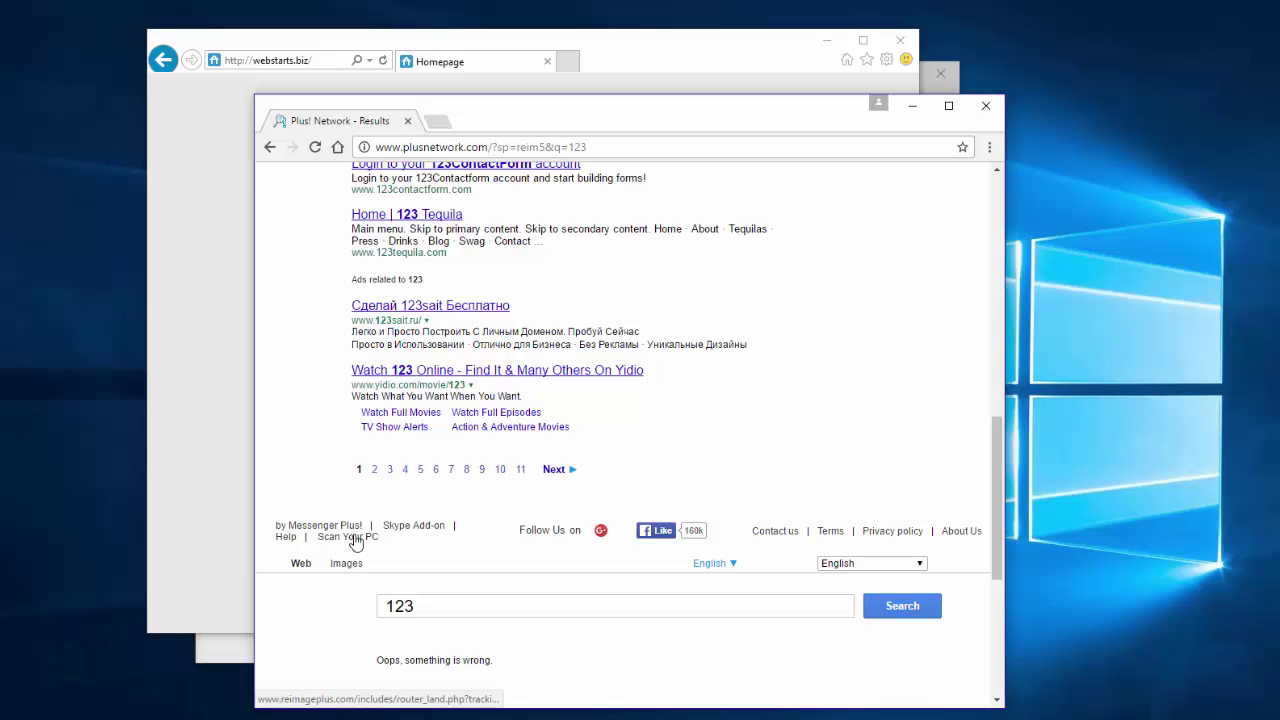
scroll(380, 400, "up", 6)
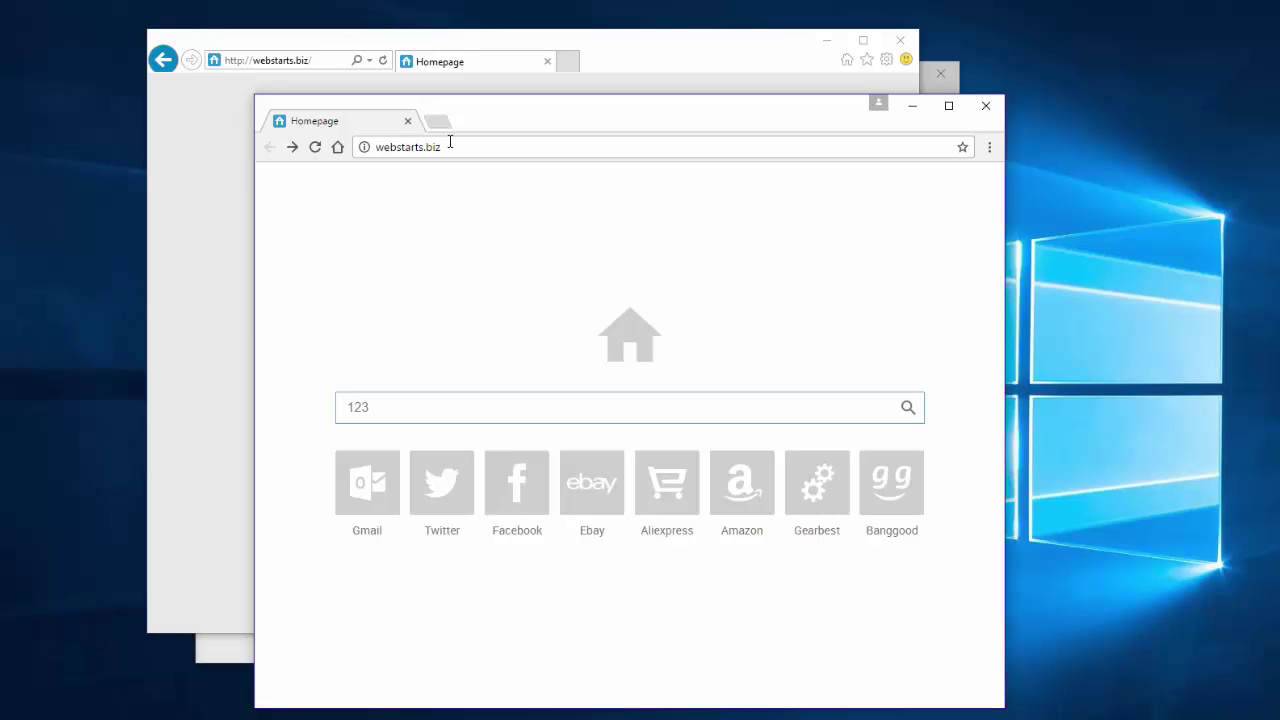
double_click(372, 402)
key("BackSpace")
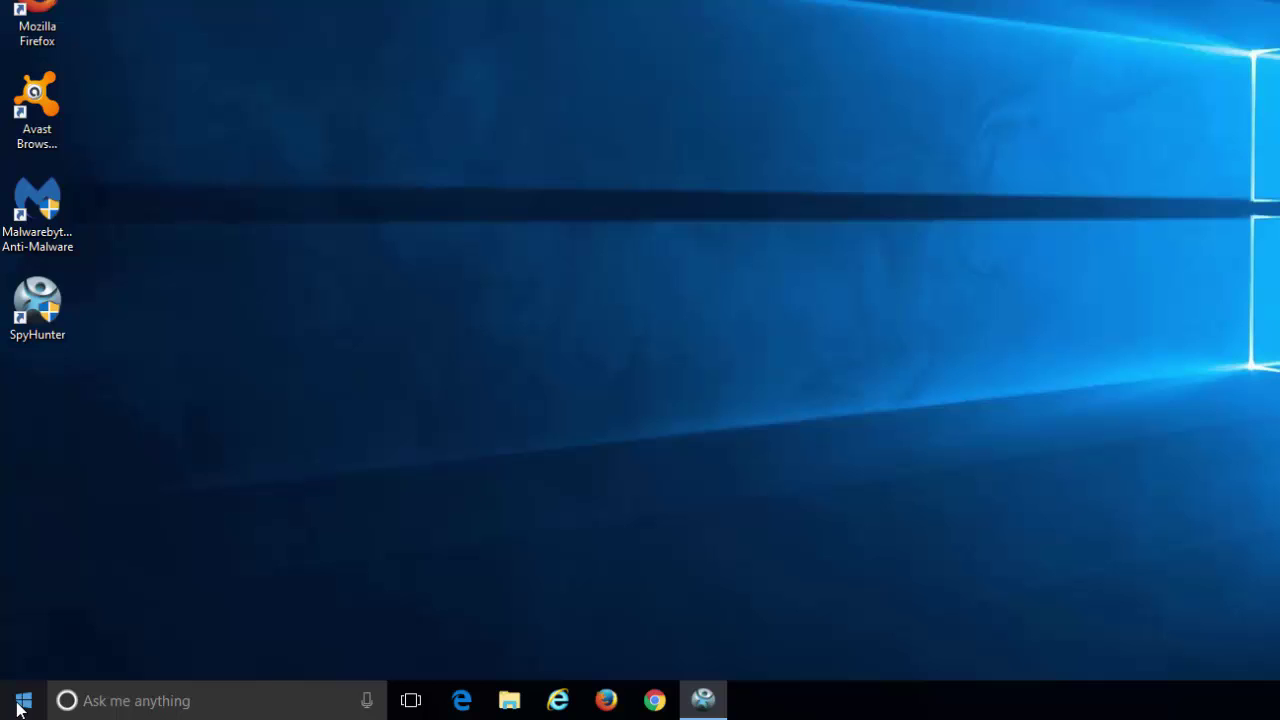
right_click(19, 704)
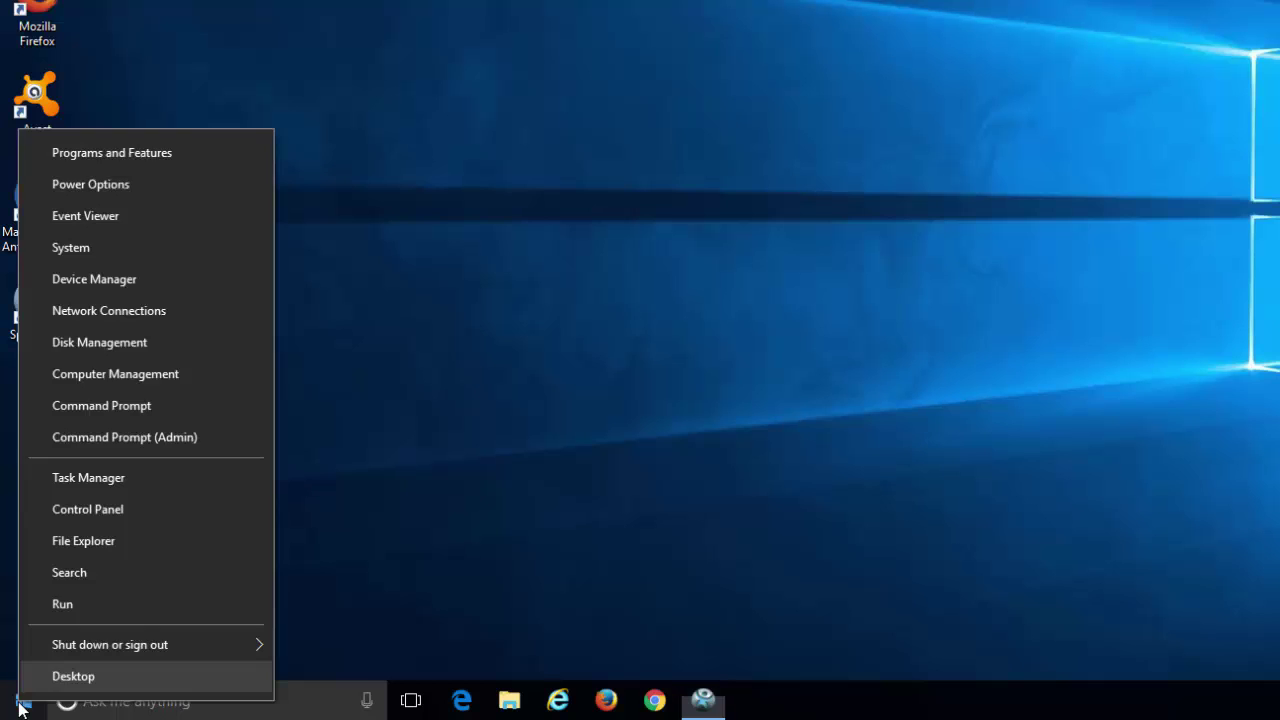
left_click(136, 156)
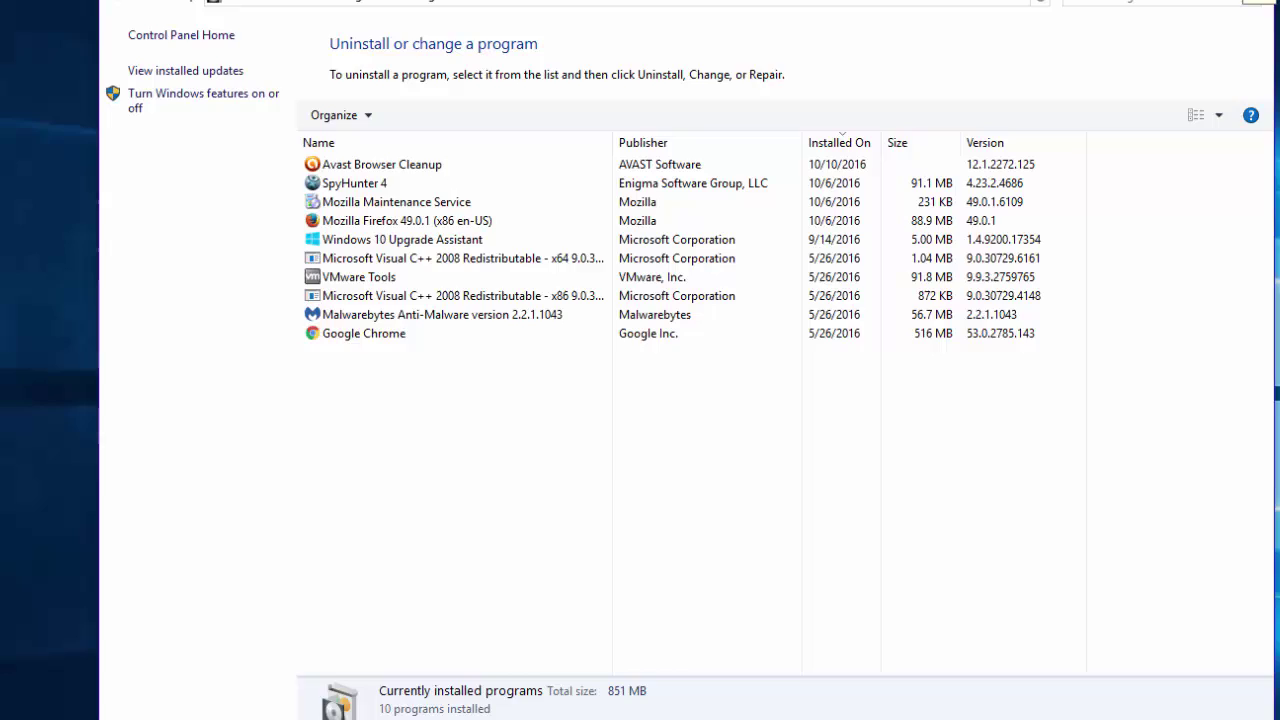
key("alt+F4")
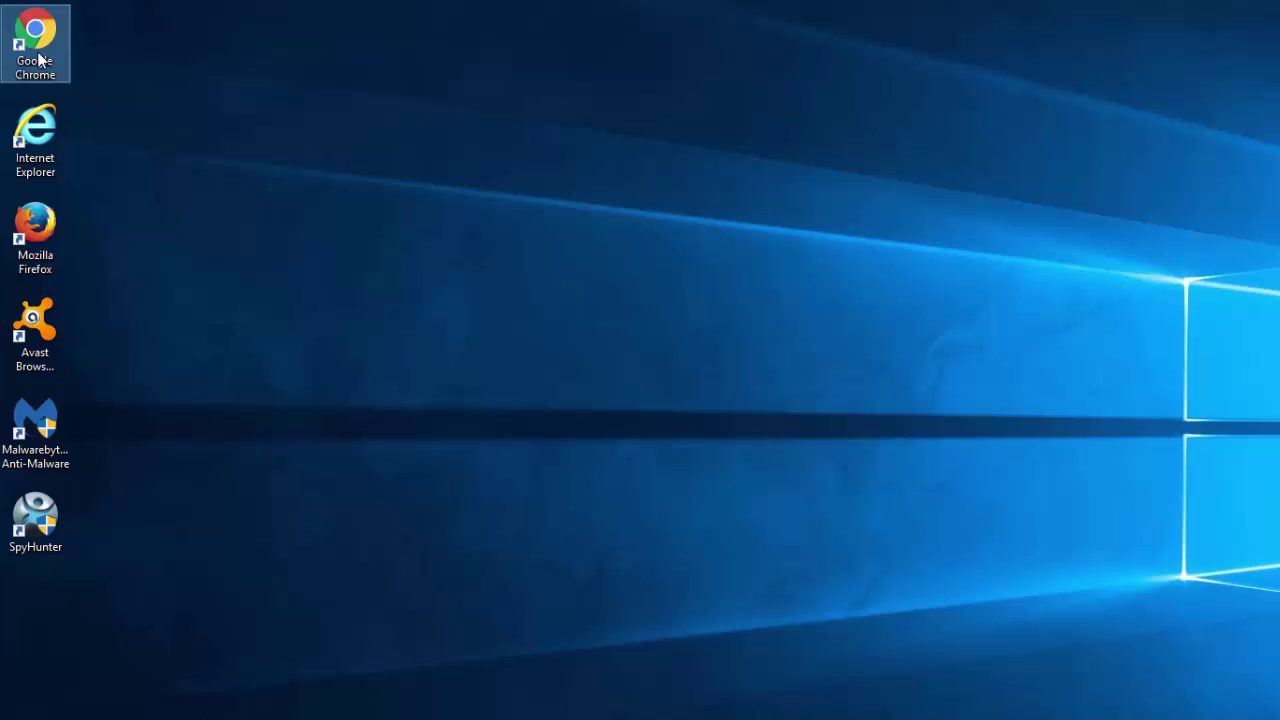
right_click(29, 113)
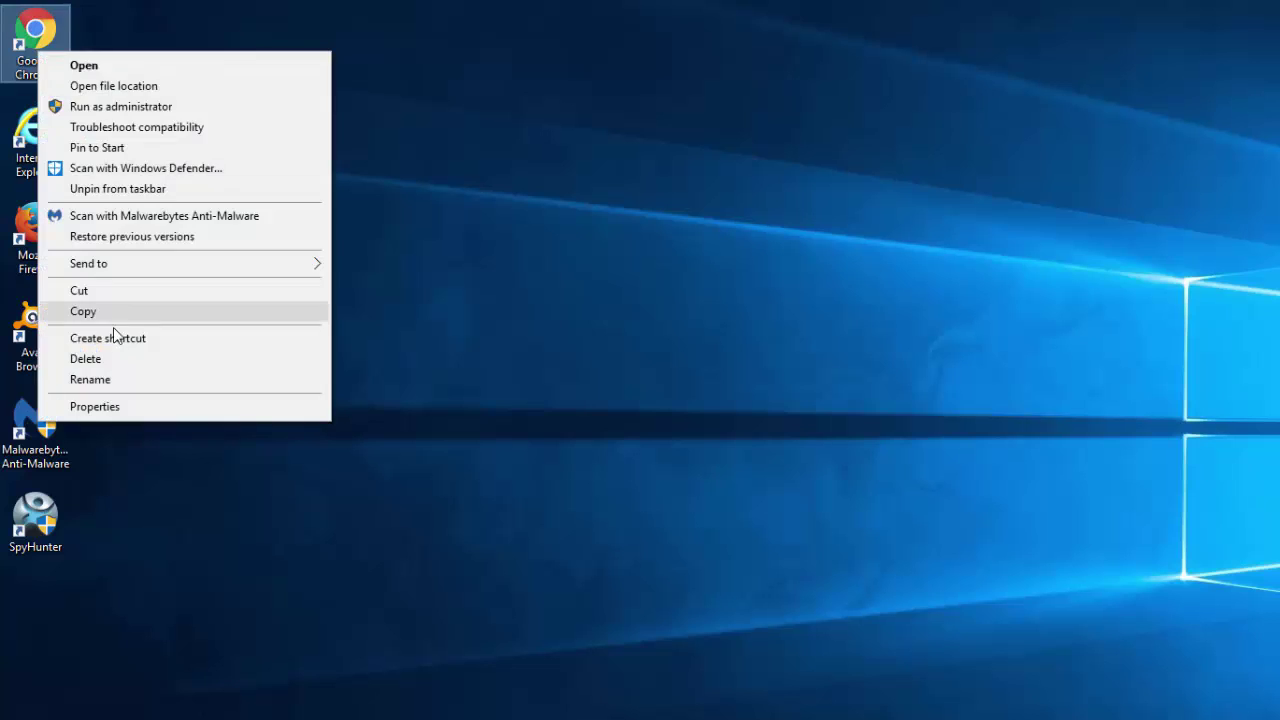
left_click(114, 407)
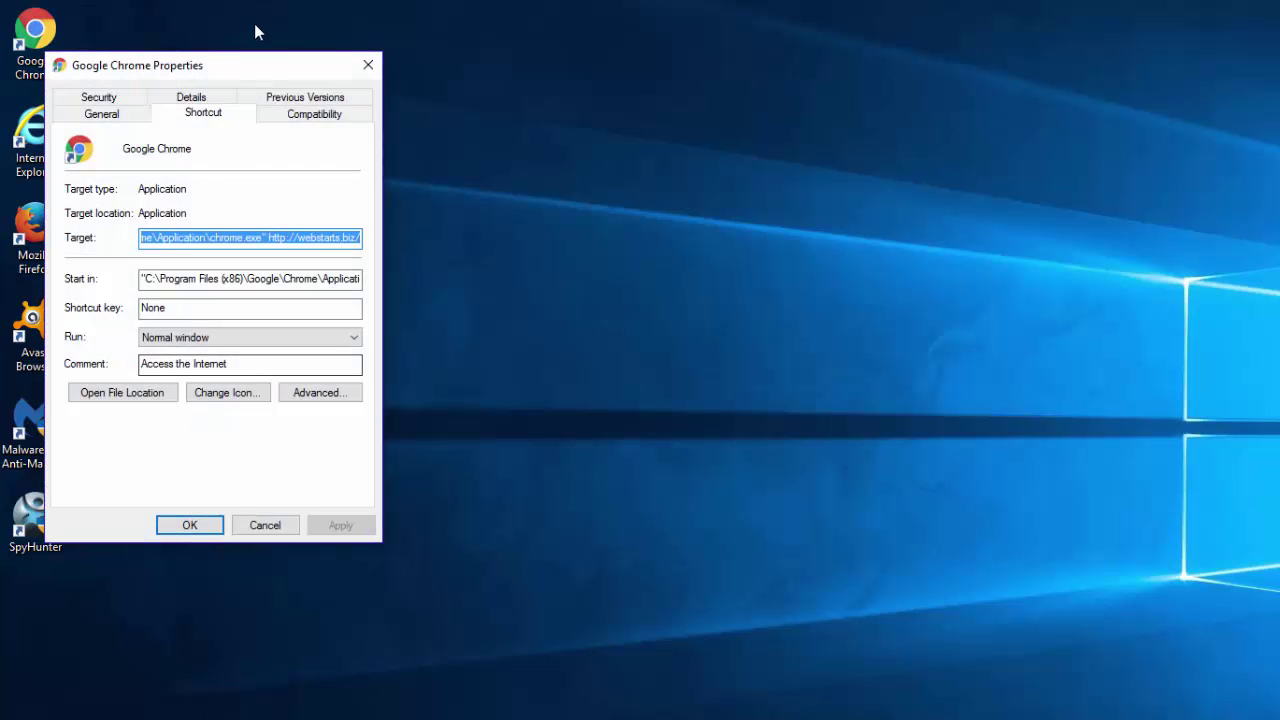
left_click_drag(289, 64, 416, 42)
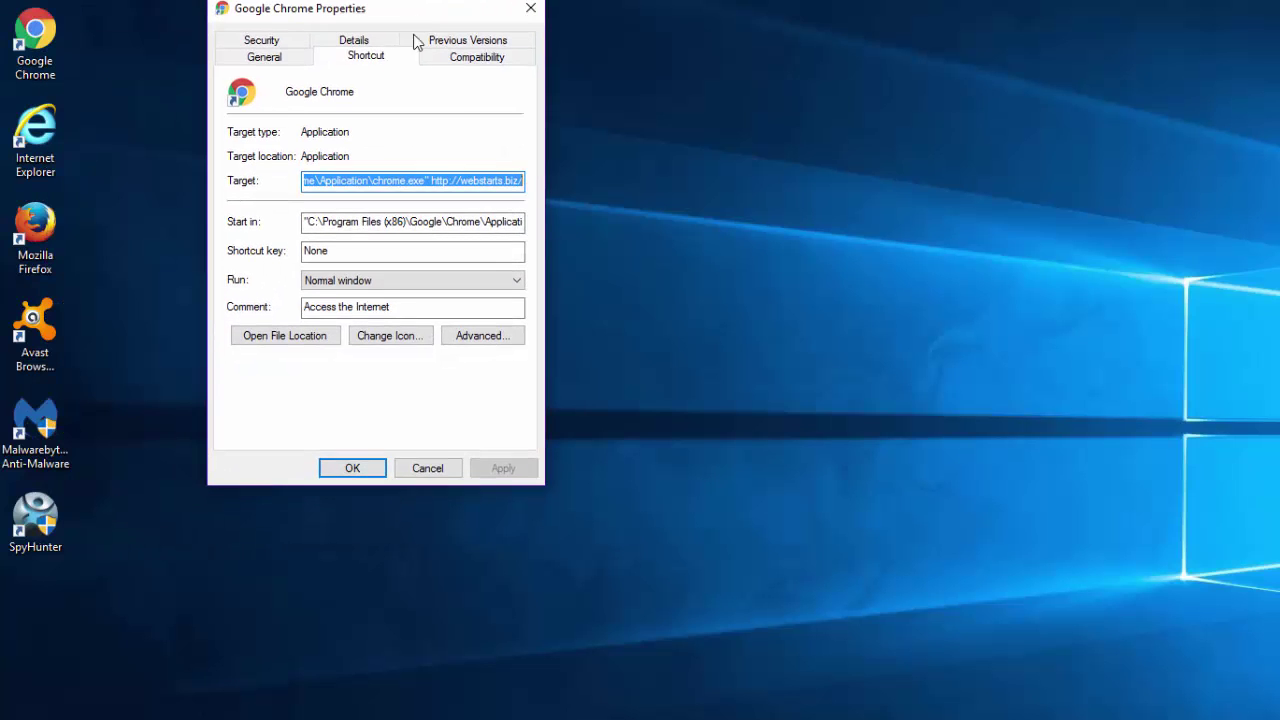
left_click(439, 180)
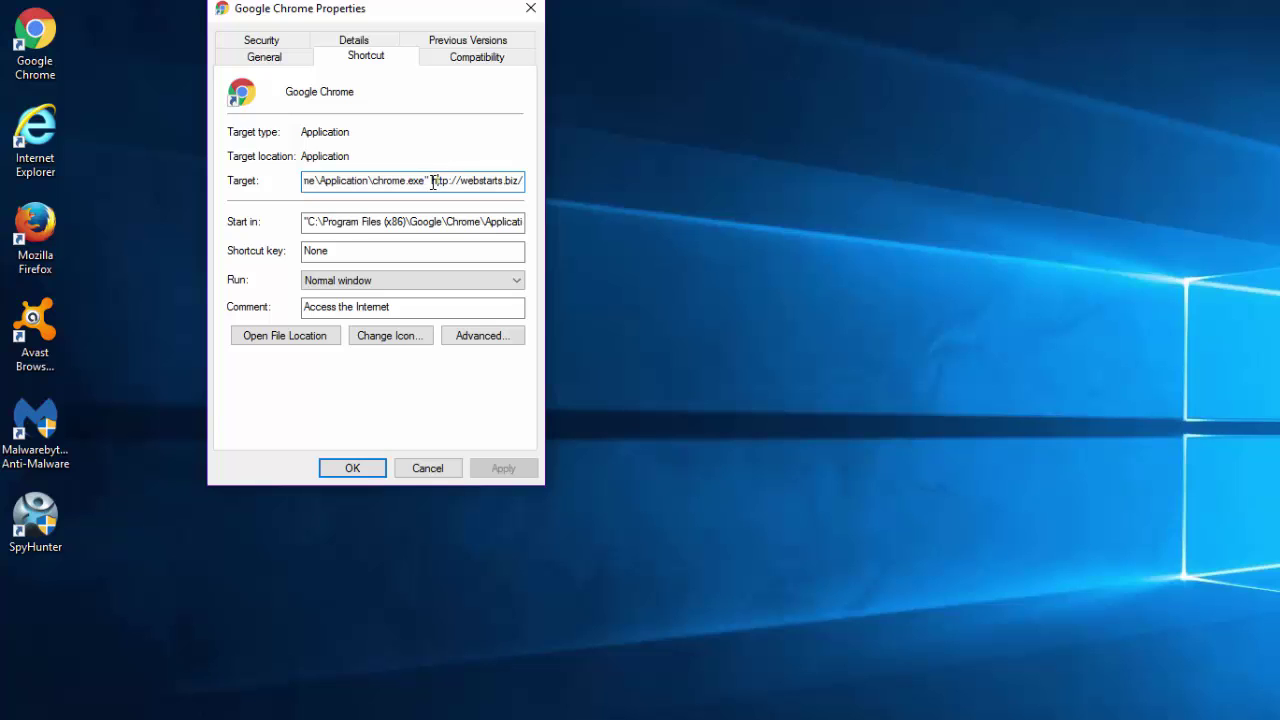
left_click_drag(432, 183, 538, 184)
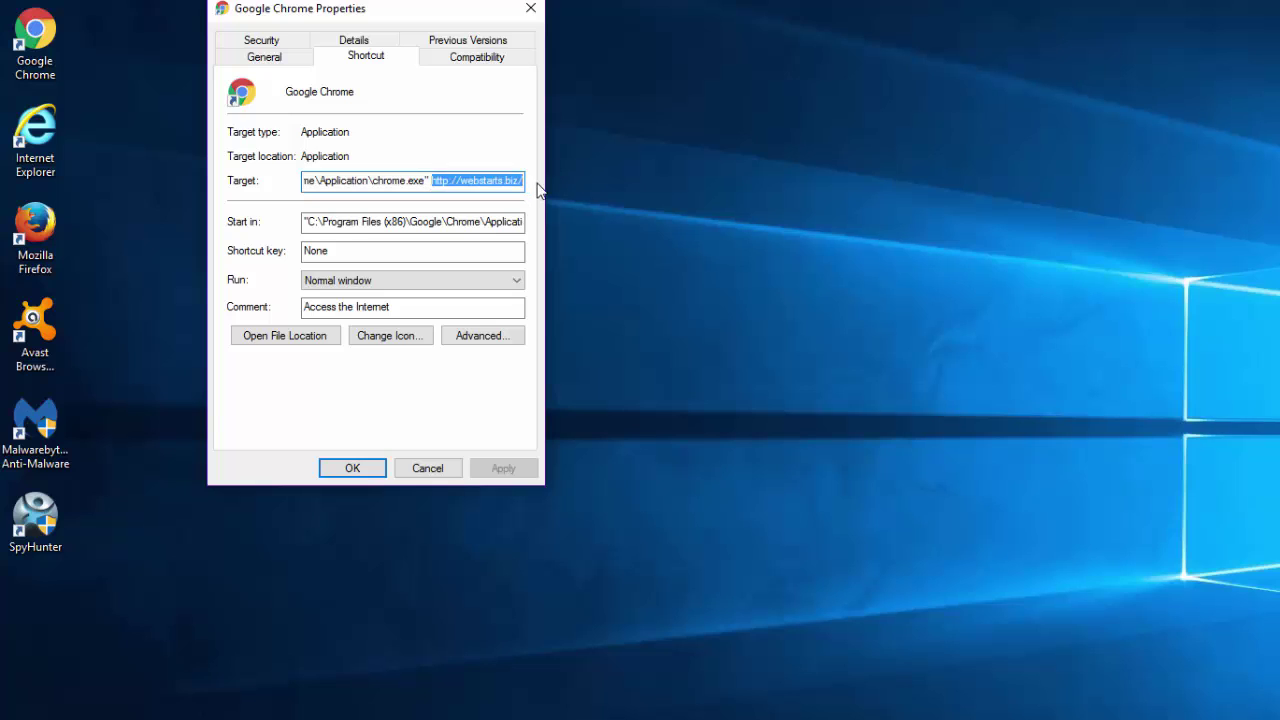
key("BackSpace")
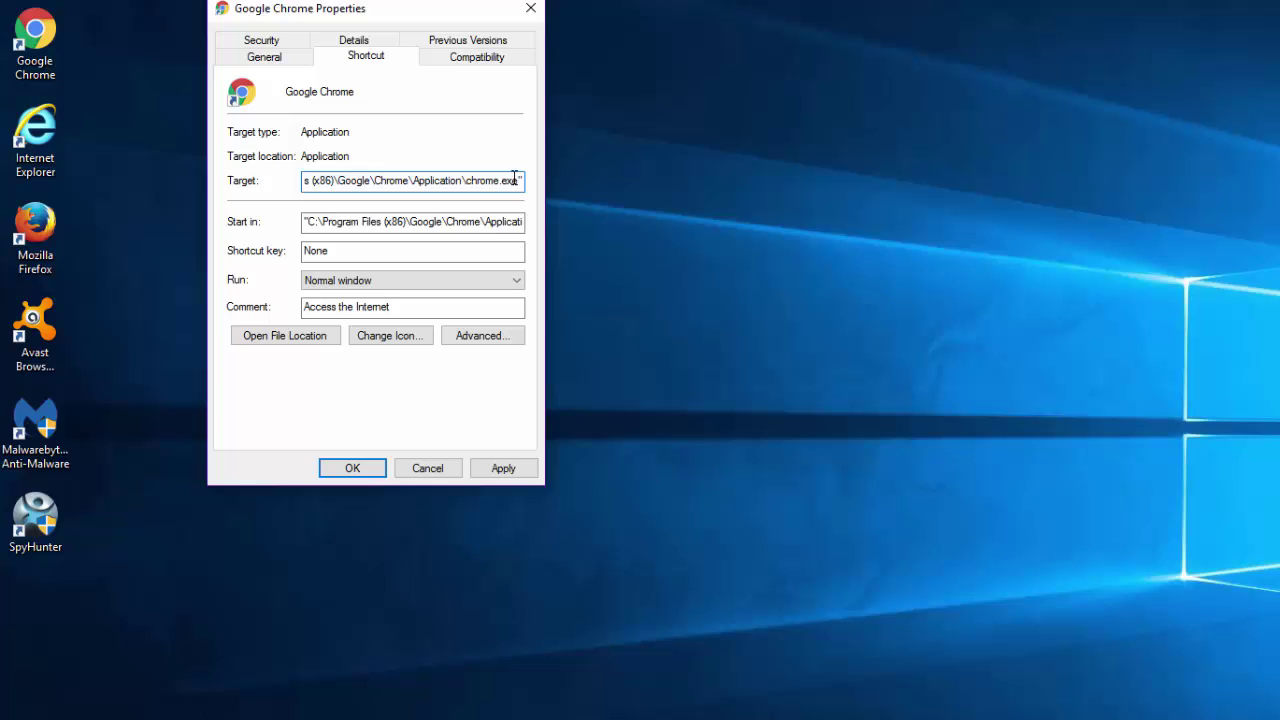
left_click(501, 470)
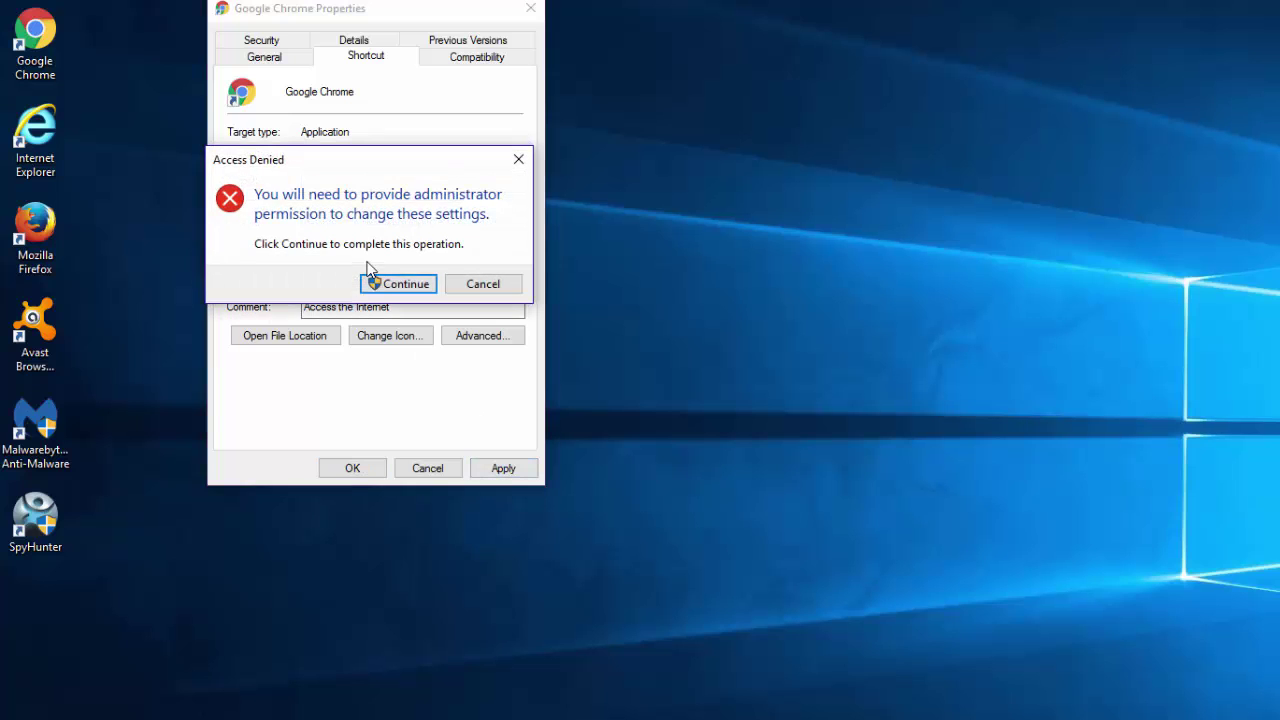
left_click(383, 282)
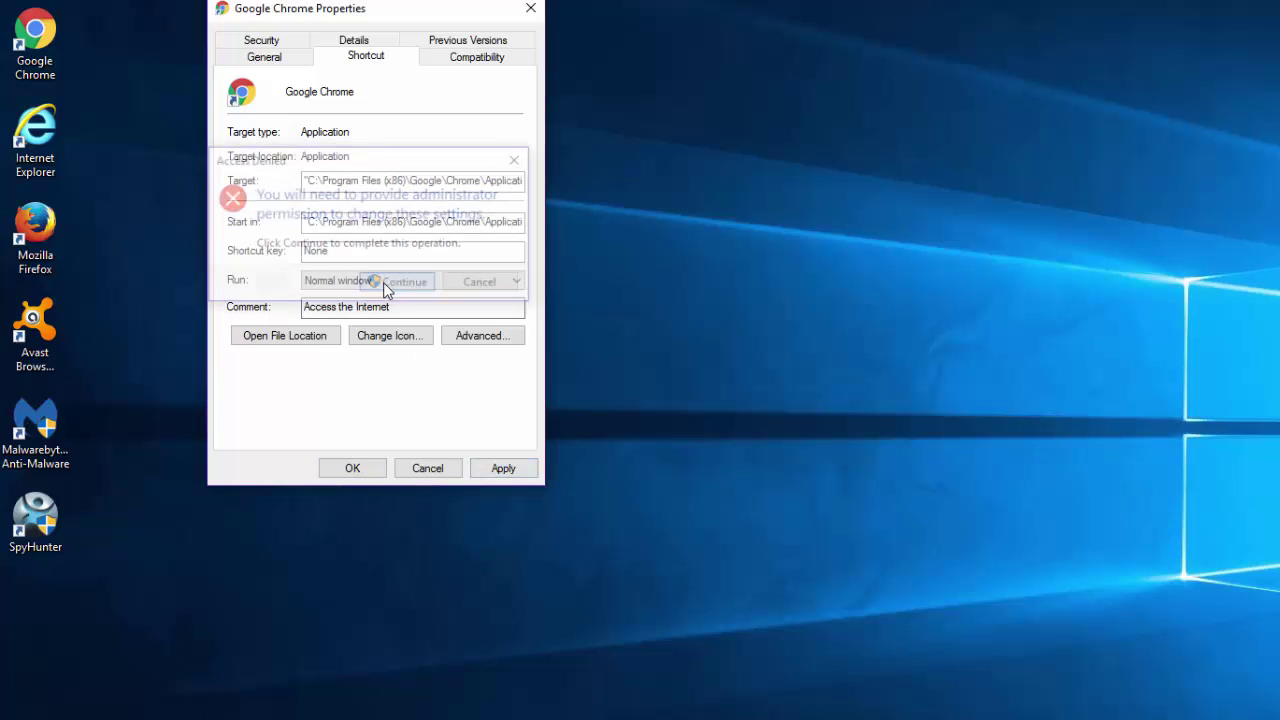
left_click(352, 468)
Remove the webstarts.biz address after iexplore.exe from the Internet Explorer shortcut's Target.
right_click(40, 158)
left_click(132, 492)
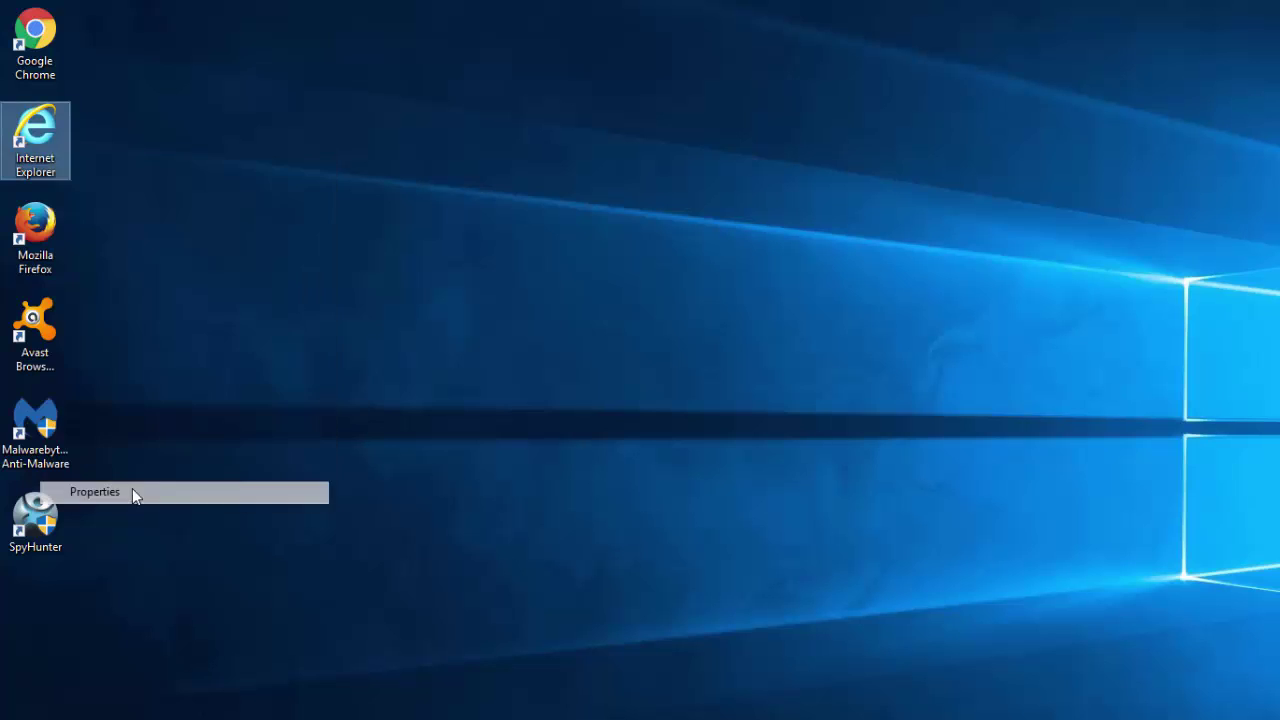
left_click_drag(271, 325, 468, 340)
key("Delete")
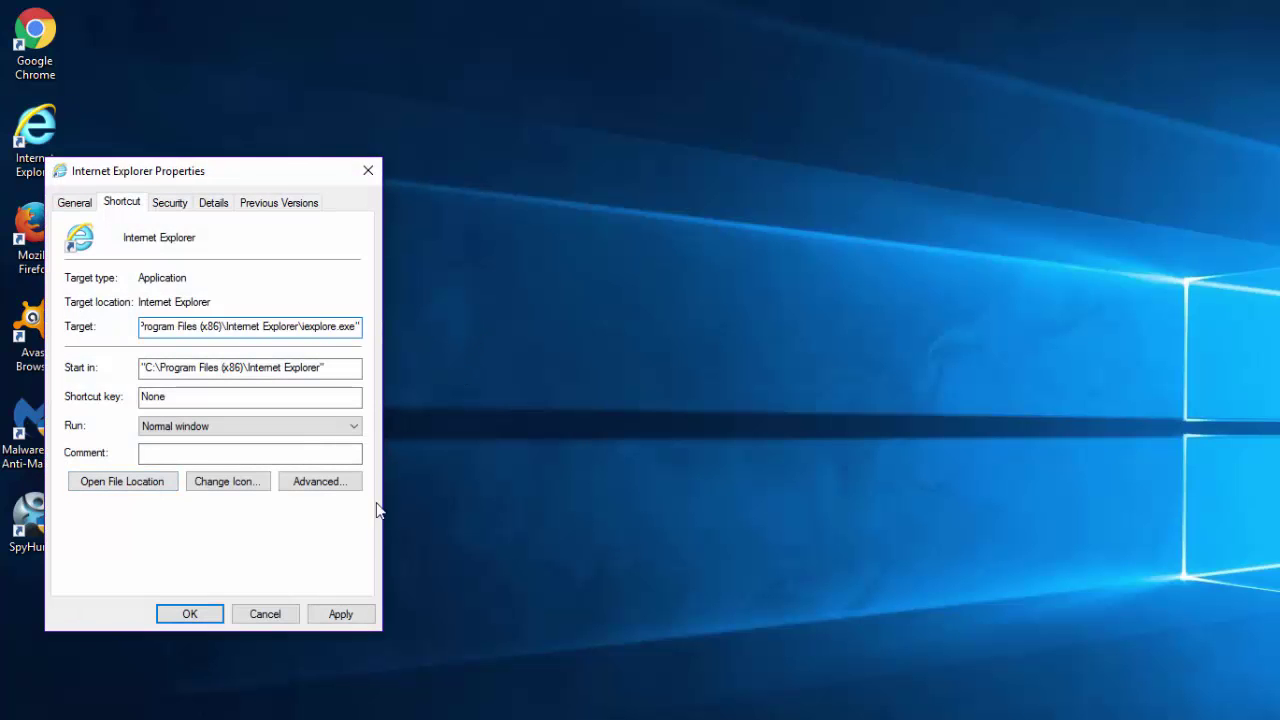
left_click(341, 616)
left_click(200, 613)
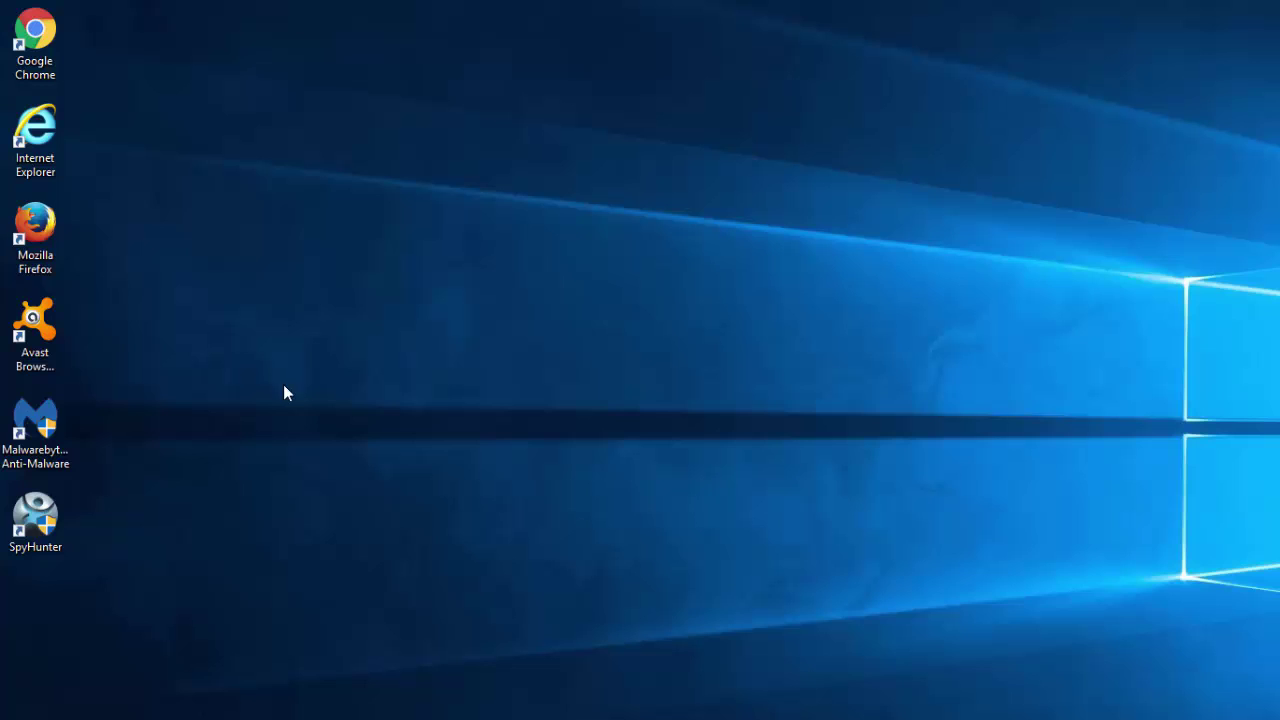
Strip webstarts.biz from the Firefox shortcut's Target so it ends at firefox.exe, then refresh the desktop.
right_click(45, 236)
left_click(142, 591)
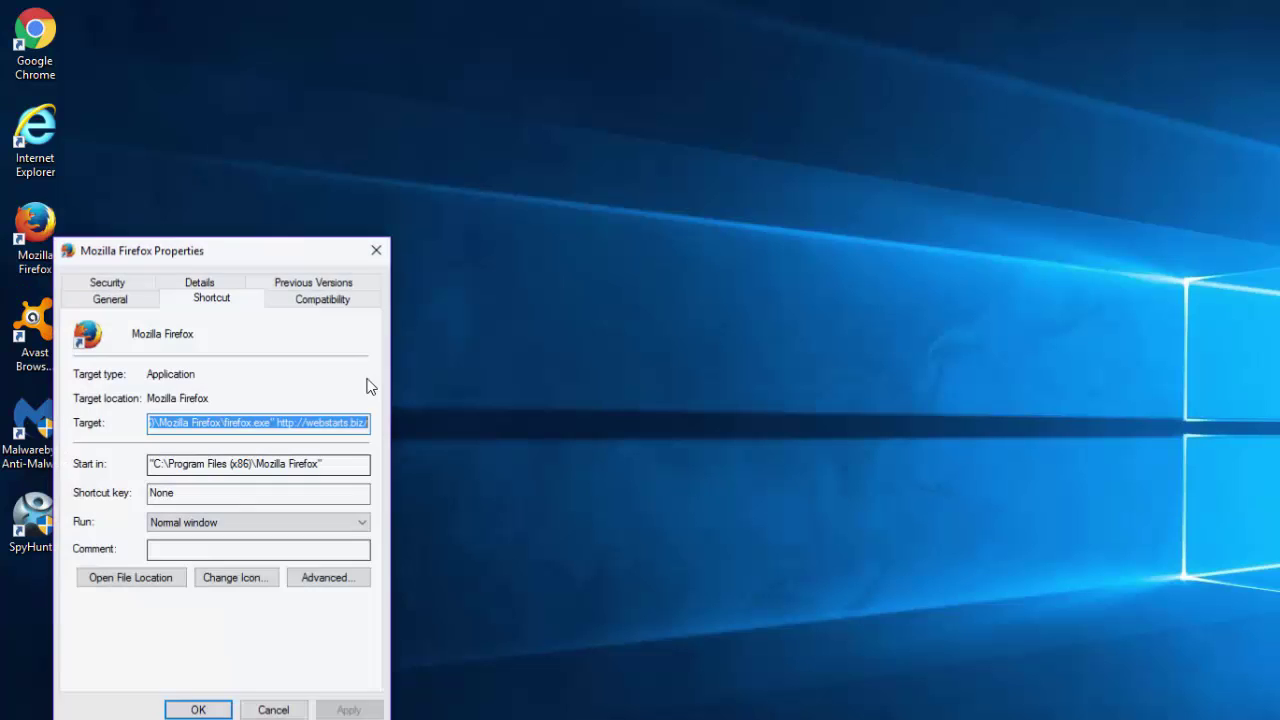
left_click_drag(280, 422, 478, 430)
key("Delete")
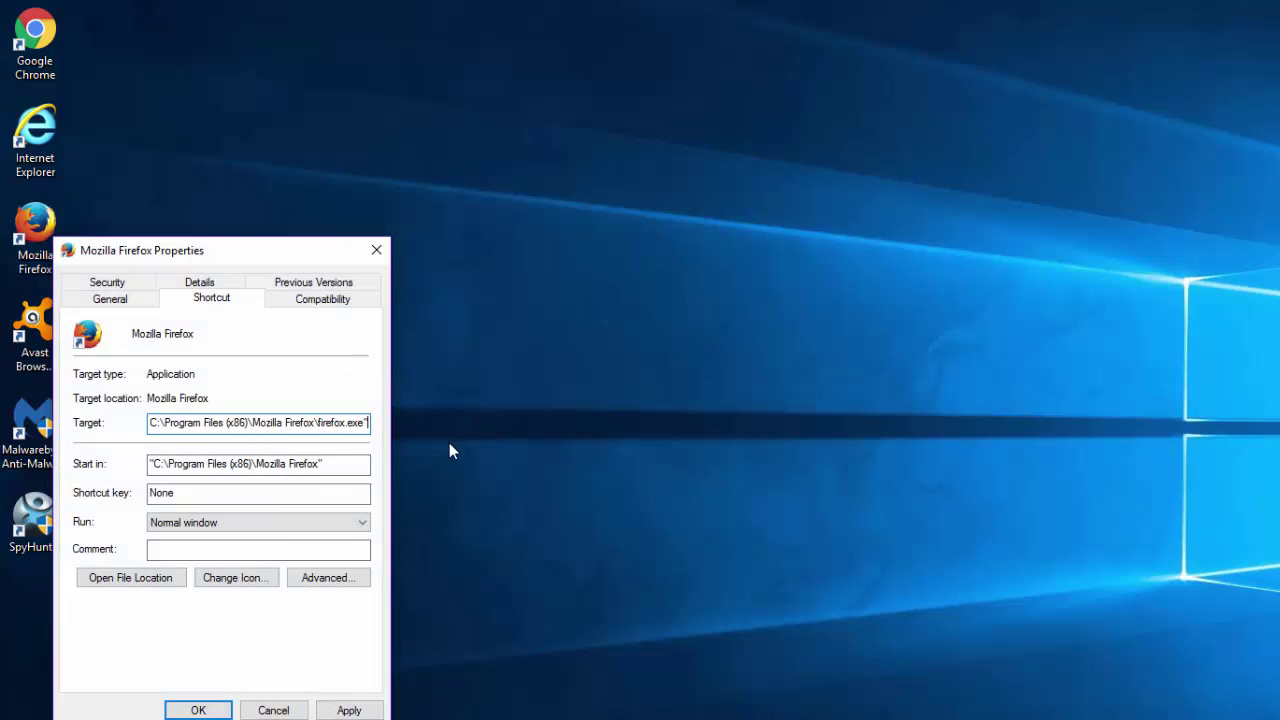
left_click(349, 710)
left_click(252, 527)
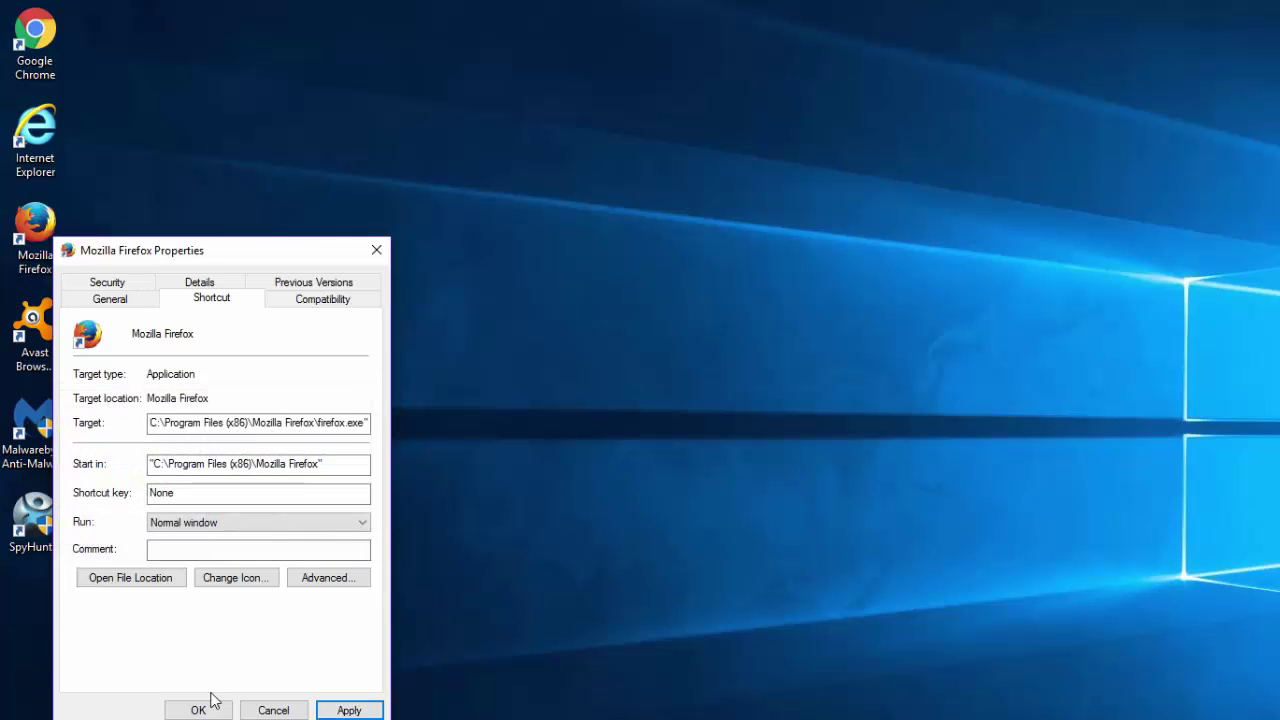
left_click(200, 706)
right_click(309, 203)
left_click(360, 256)
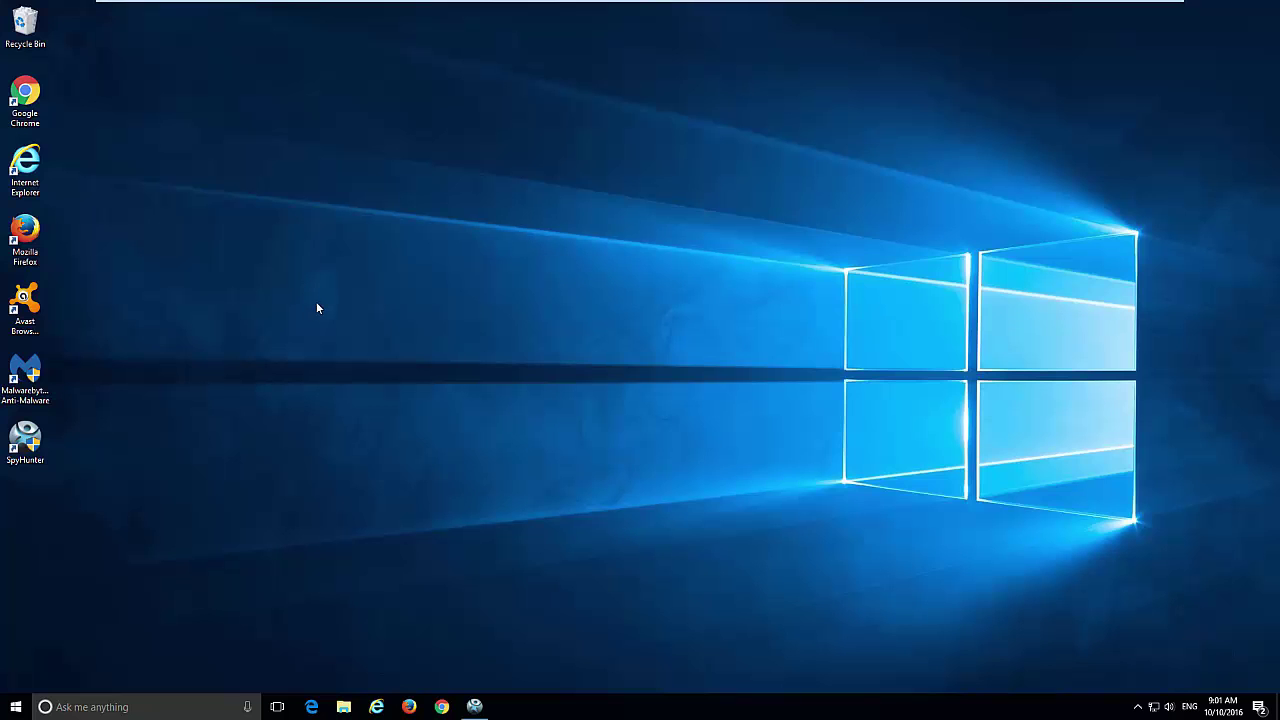
Expand Webstarts.biz in SpyHunter's scan results to show its three entries, then launch Chrome.
left_click(475, 705)
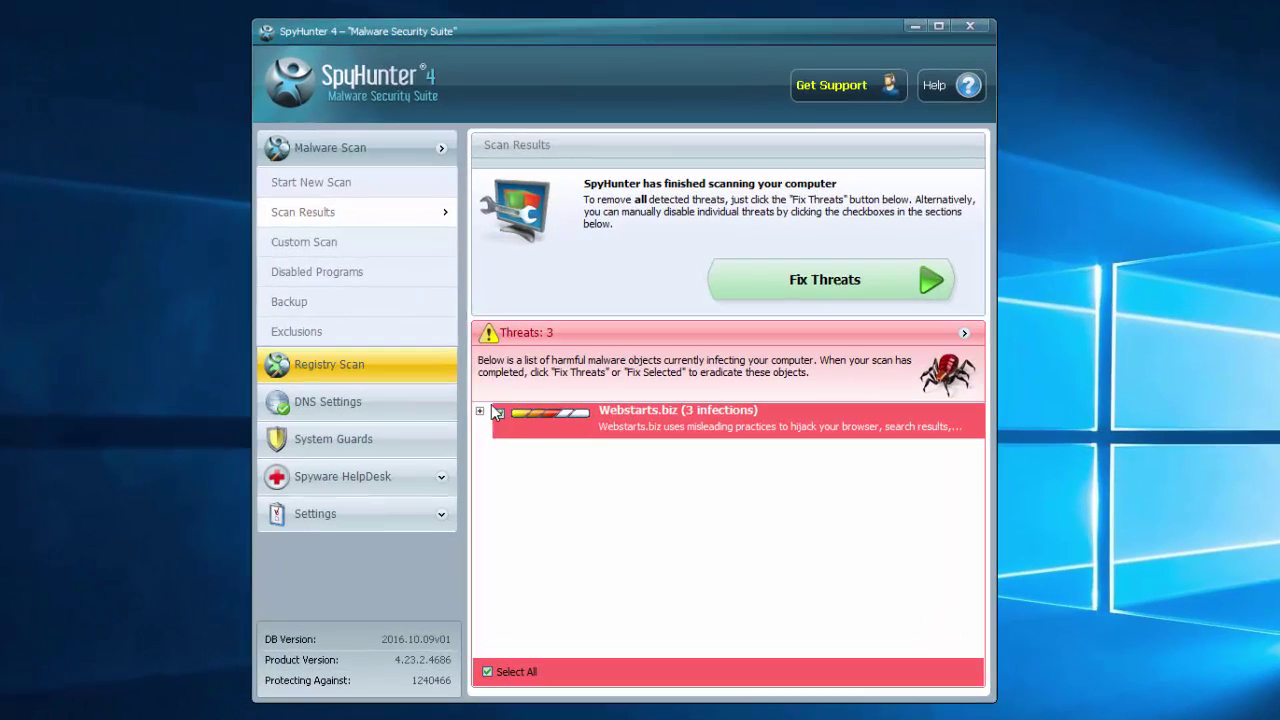
left_click(527, 358)
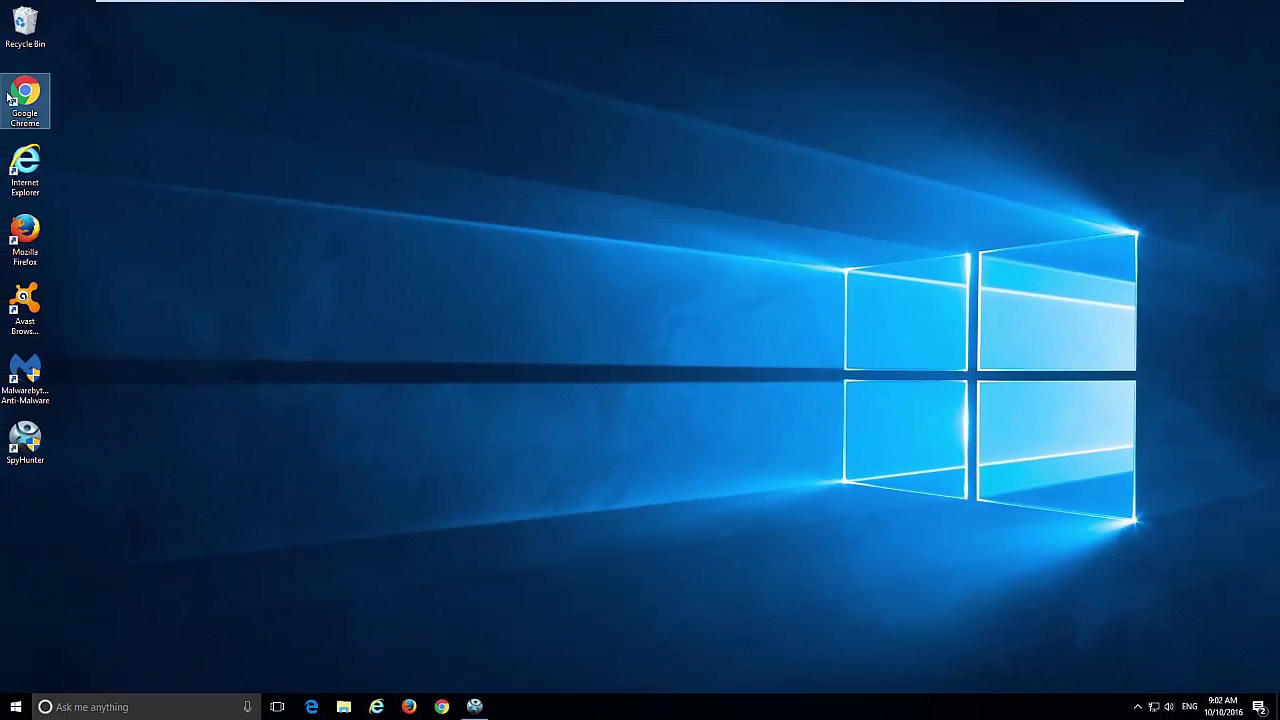
double_click(10, 95)
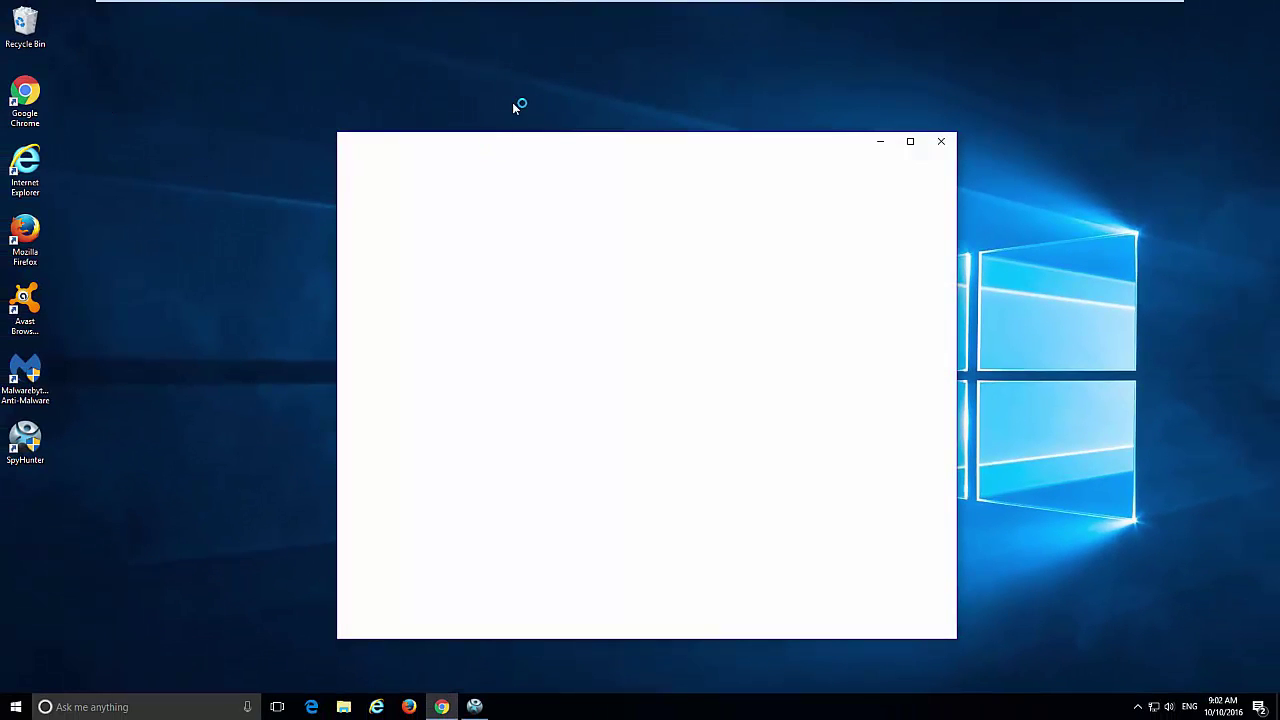
Remove the Homepage, Welcome and Chrome Web Store thumbnails from Chrome's New Tab page.
left_click_drag(550, 149, 538, 90)
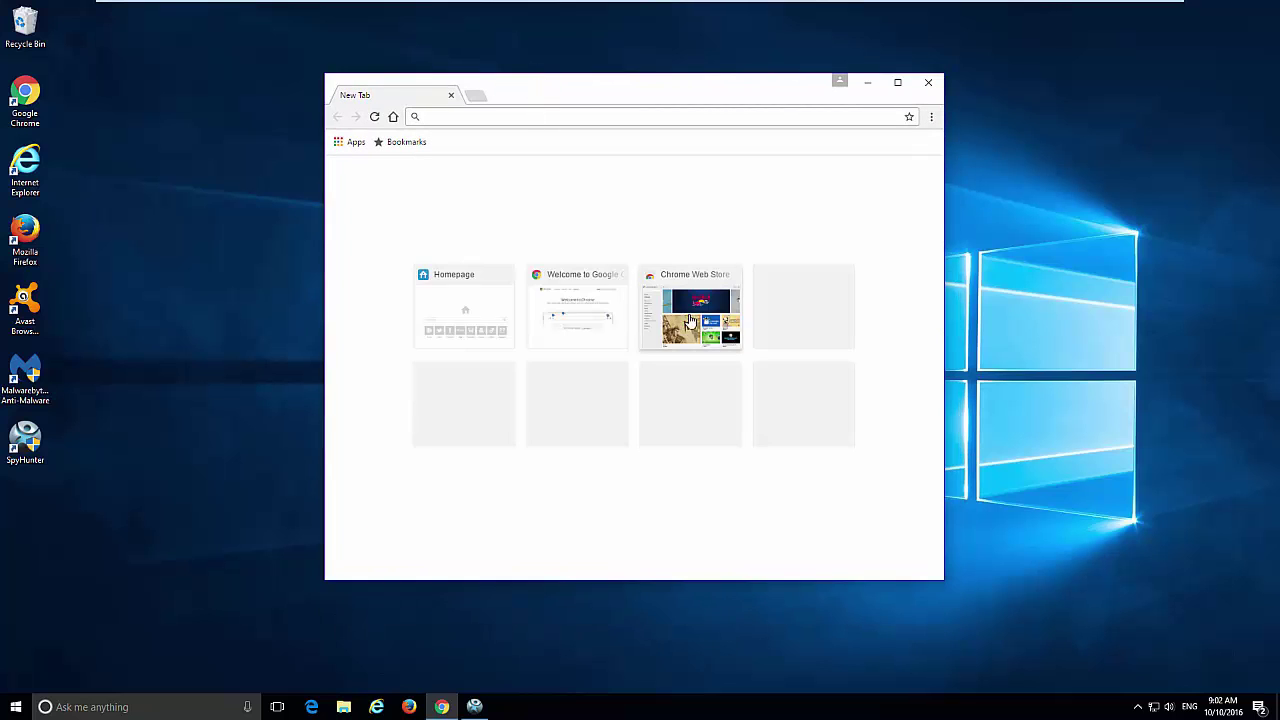
left_click(507, 274)
left_click(507, 274)
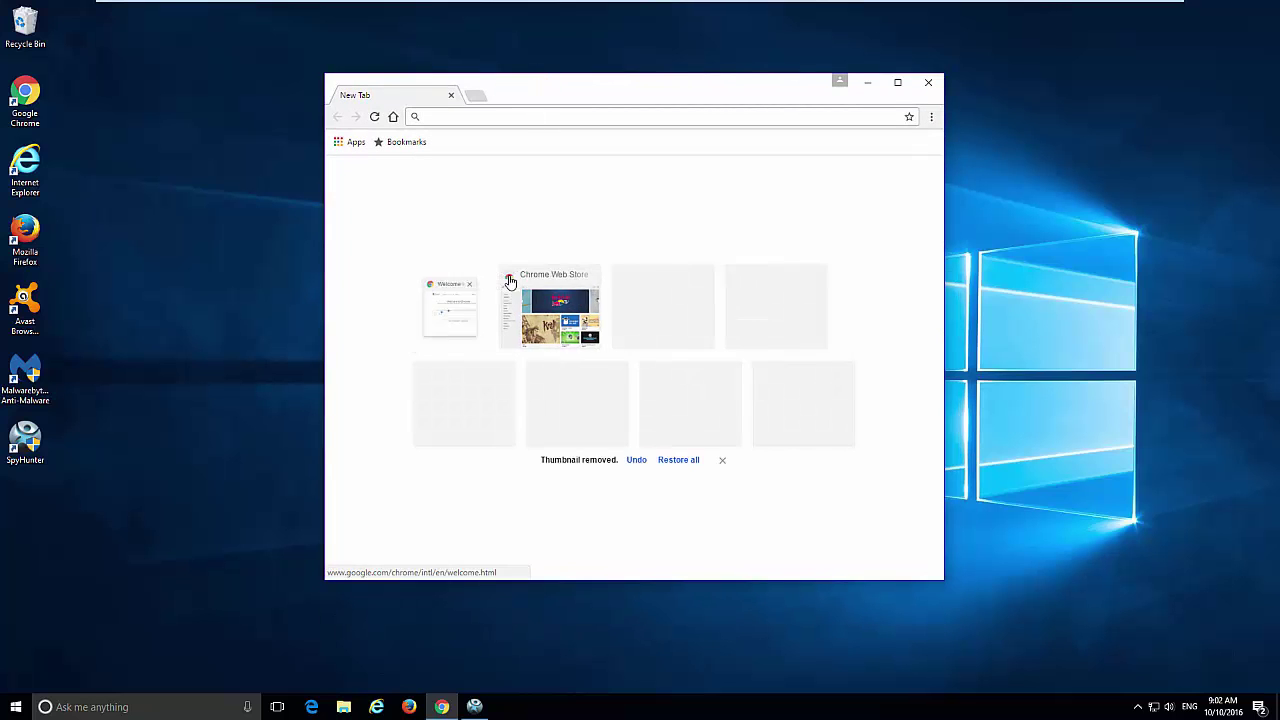
left_click(507, 274)
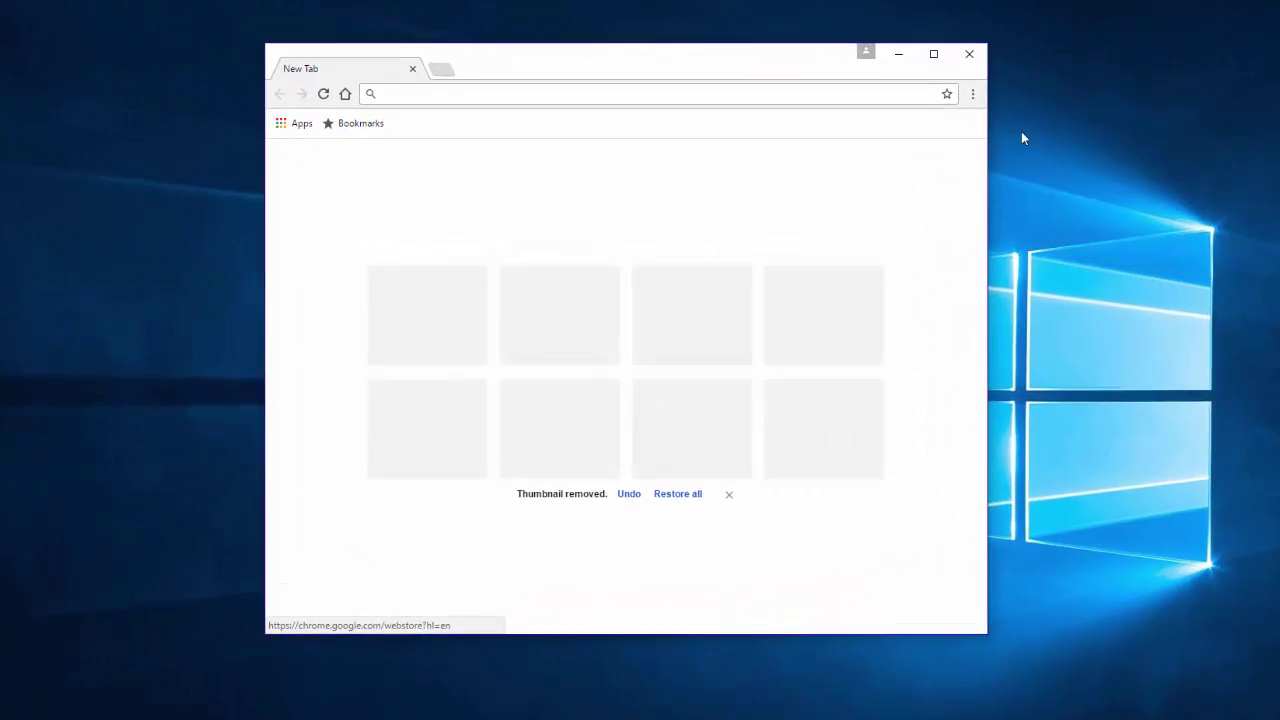
Delete the webstarts.biz startup page and set Chrome to open the New Tab page on startup.
left_click(973, 93)
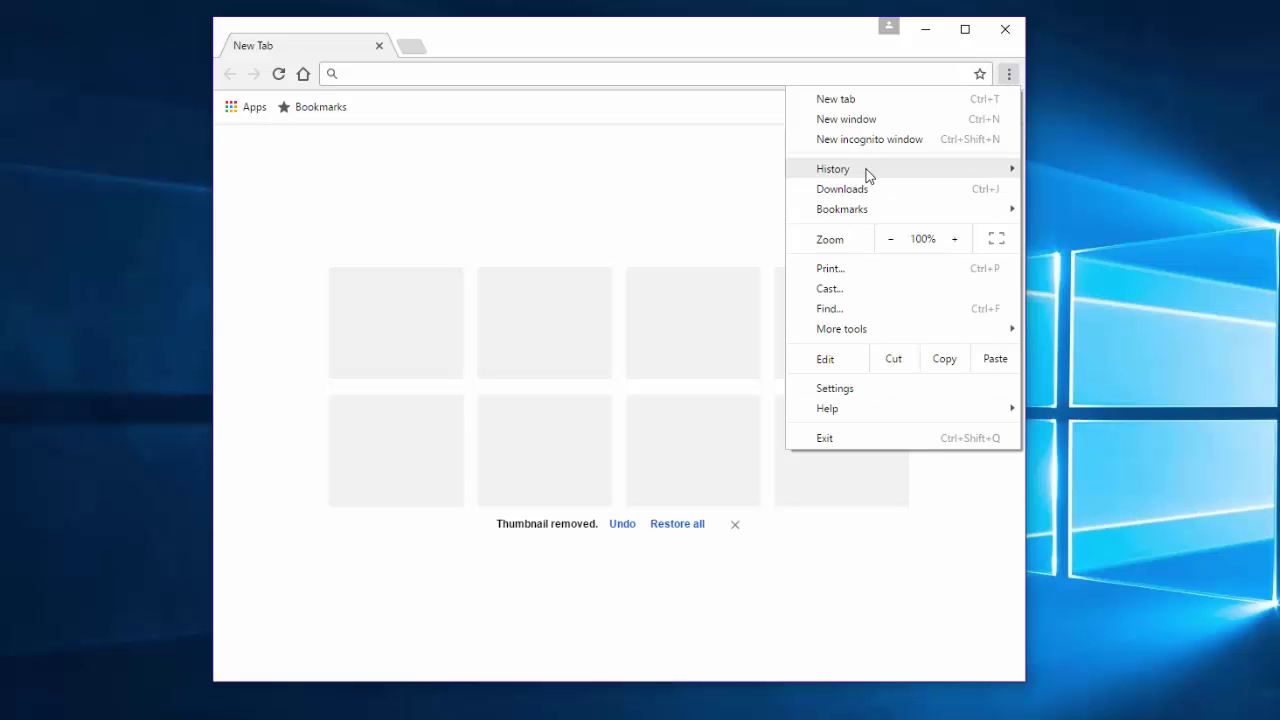
left_click(836, 389)
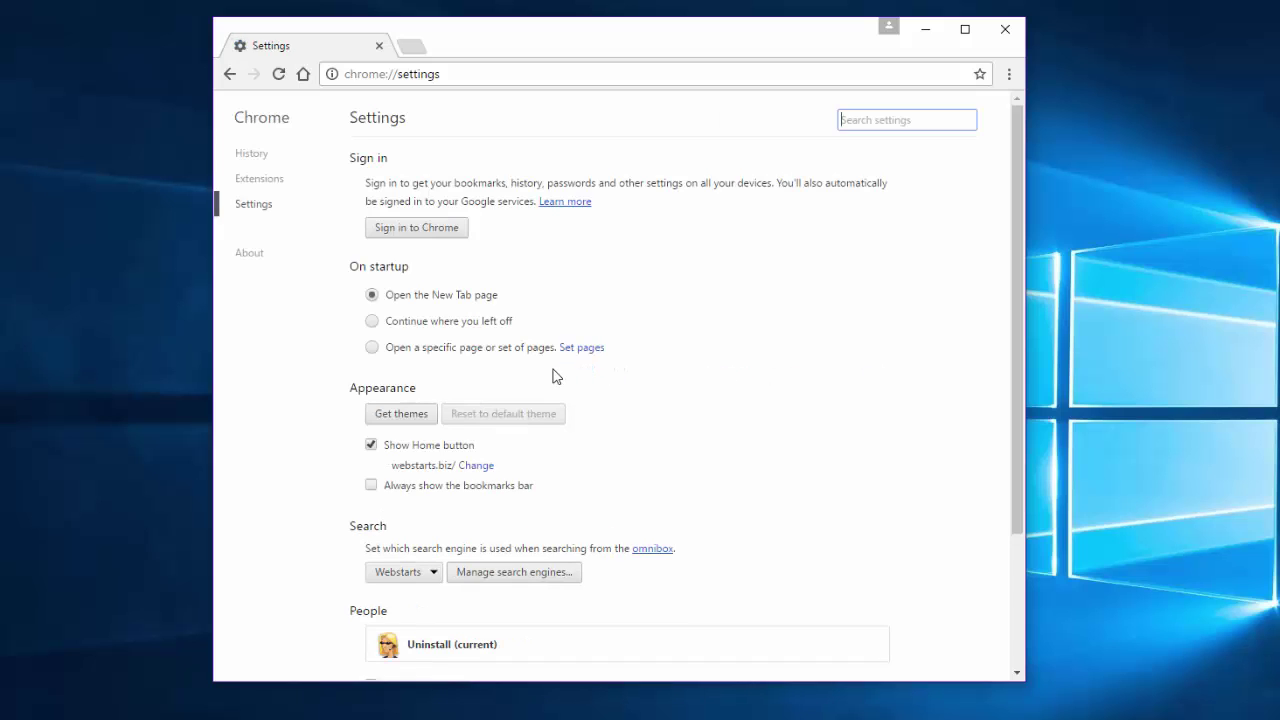
left_click(584, 349)
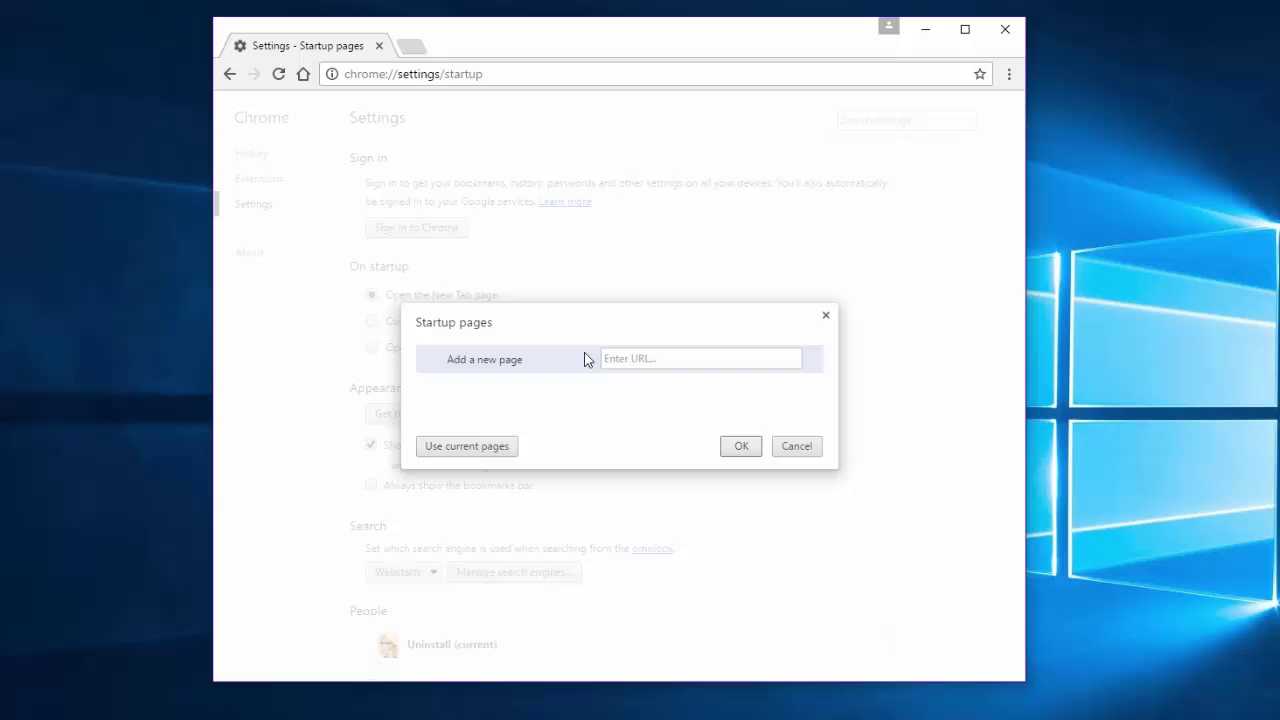
left_click(685, 357)
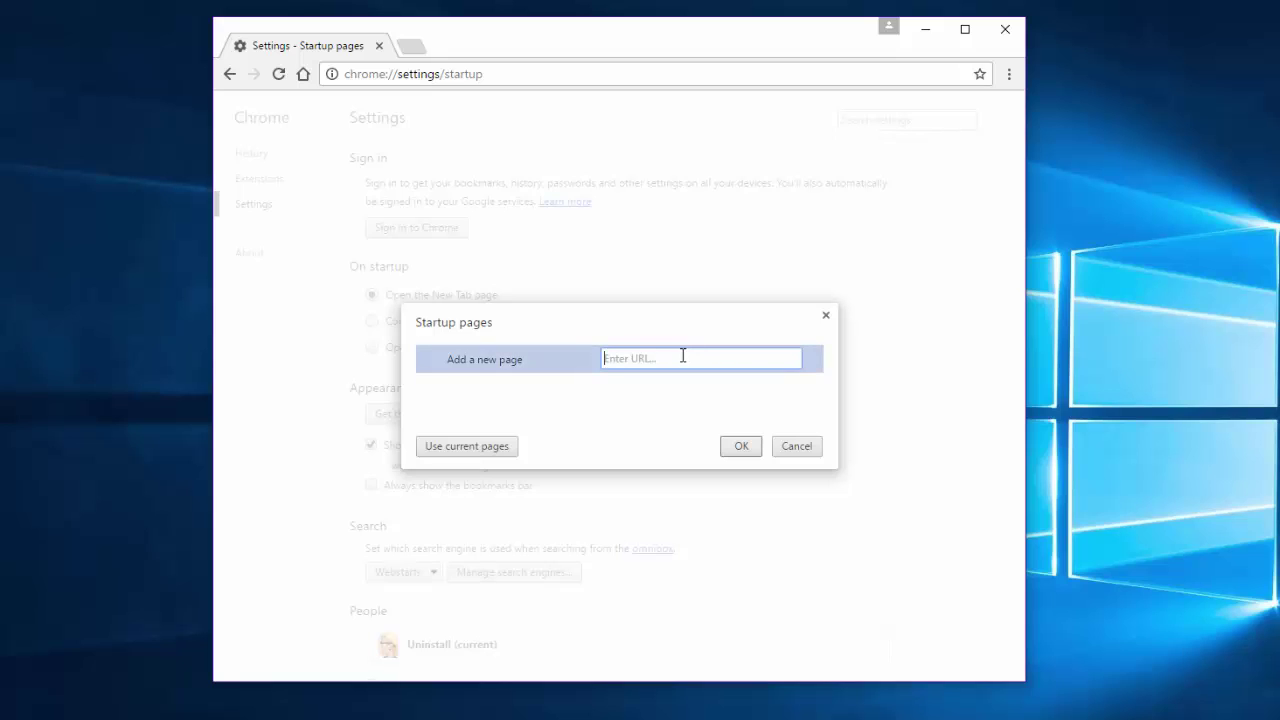
type("we")
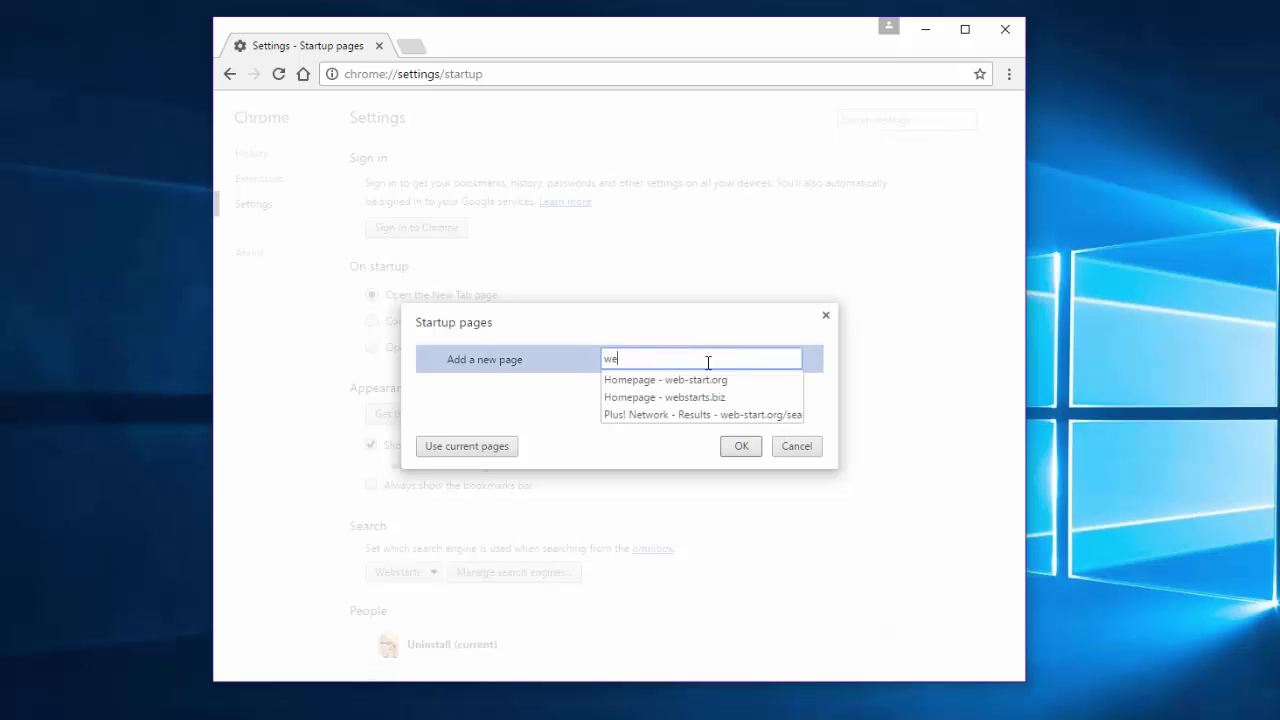
type("bstarts.")
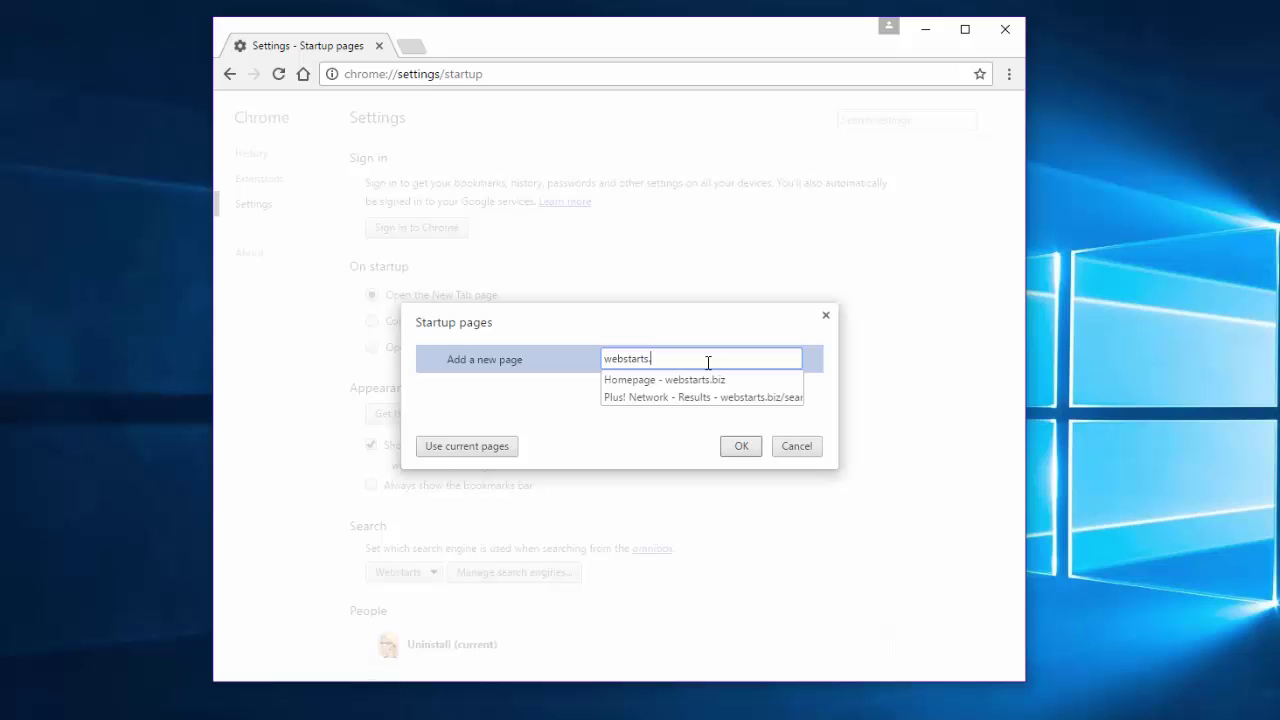
type("biz")
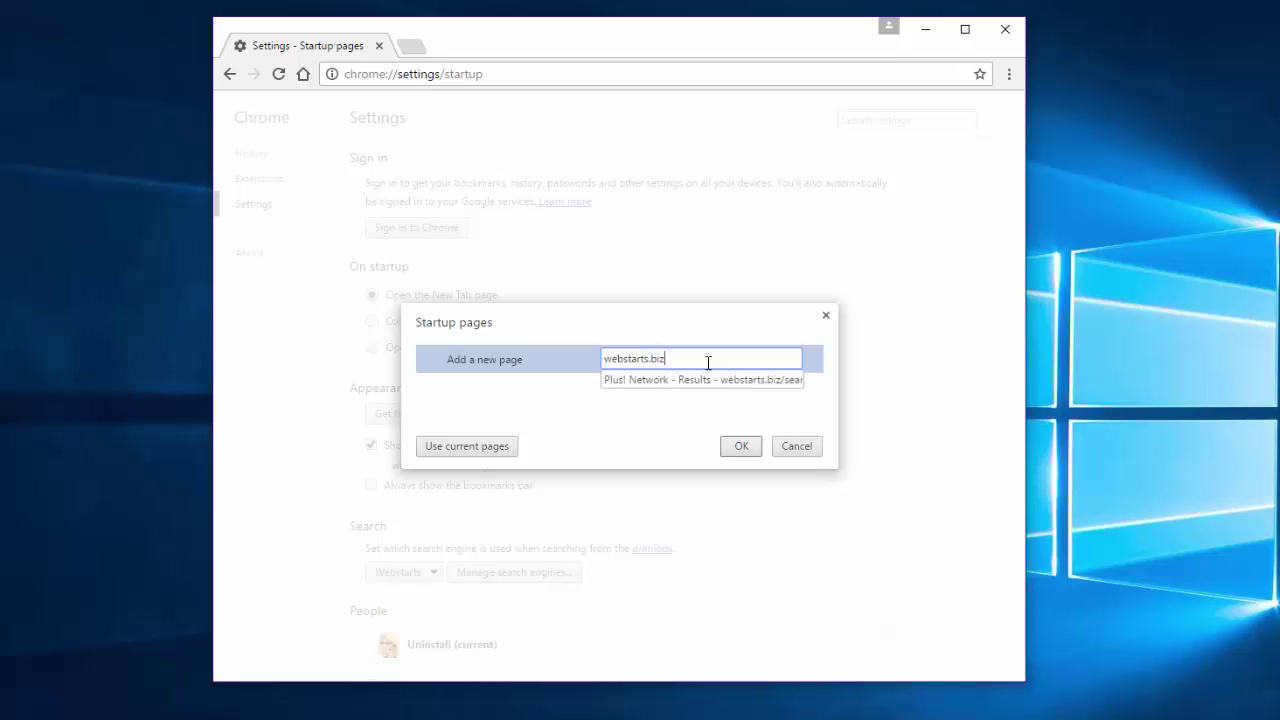
left_click(747, 454)
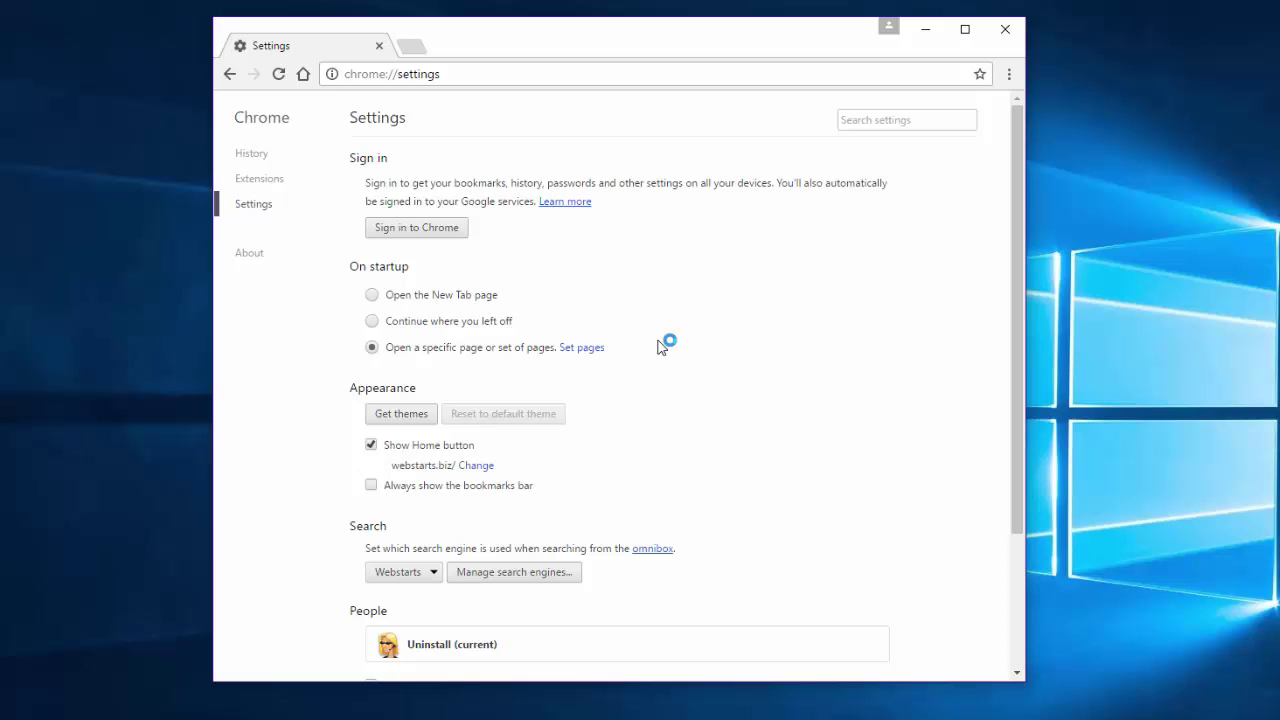
left_click(585, 347)
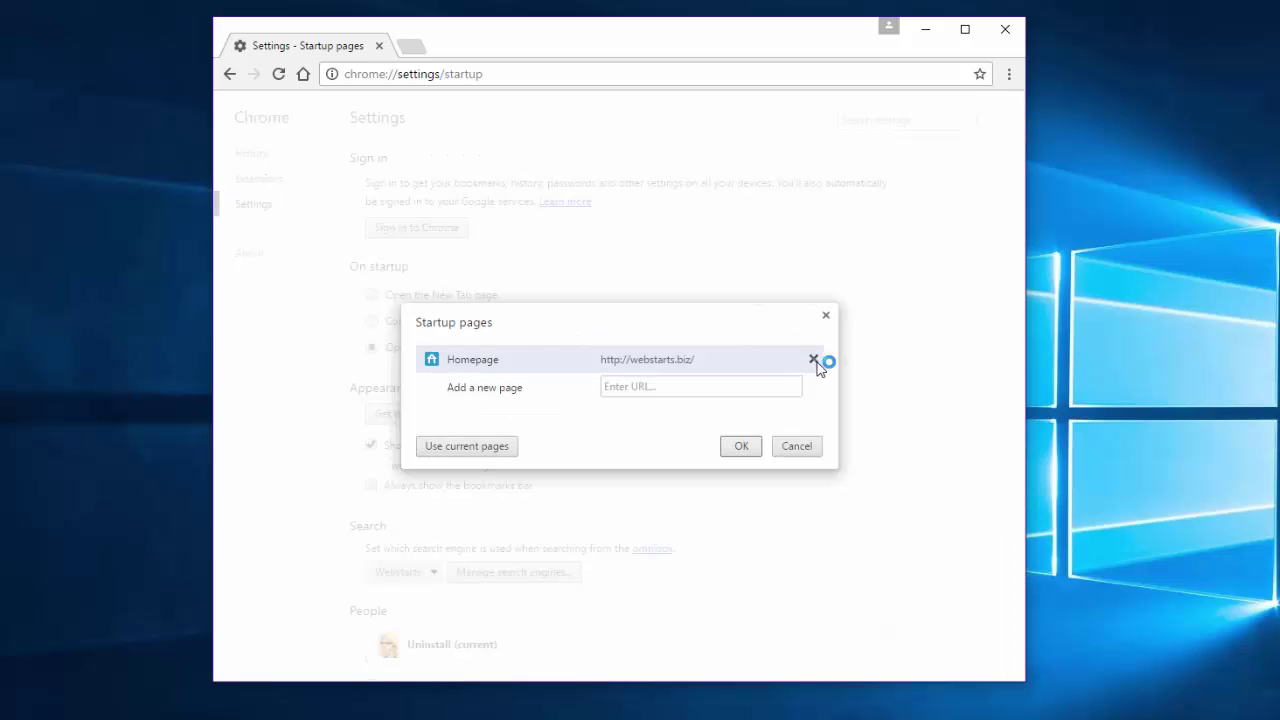
left_click(818, 360)
left_click(741, 449)
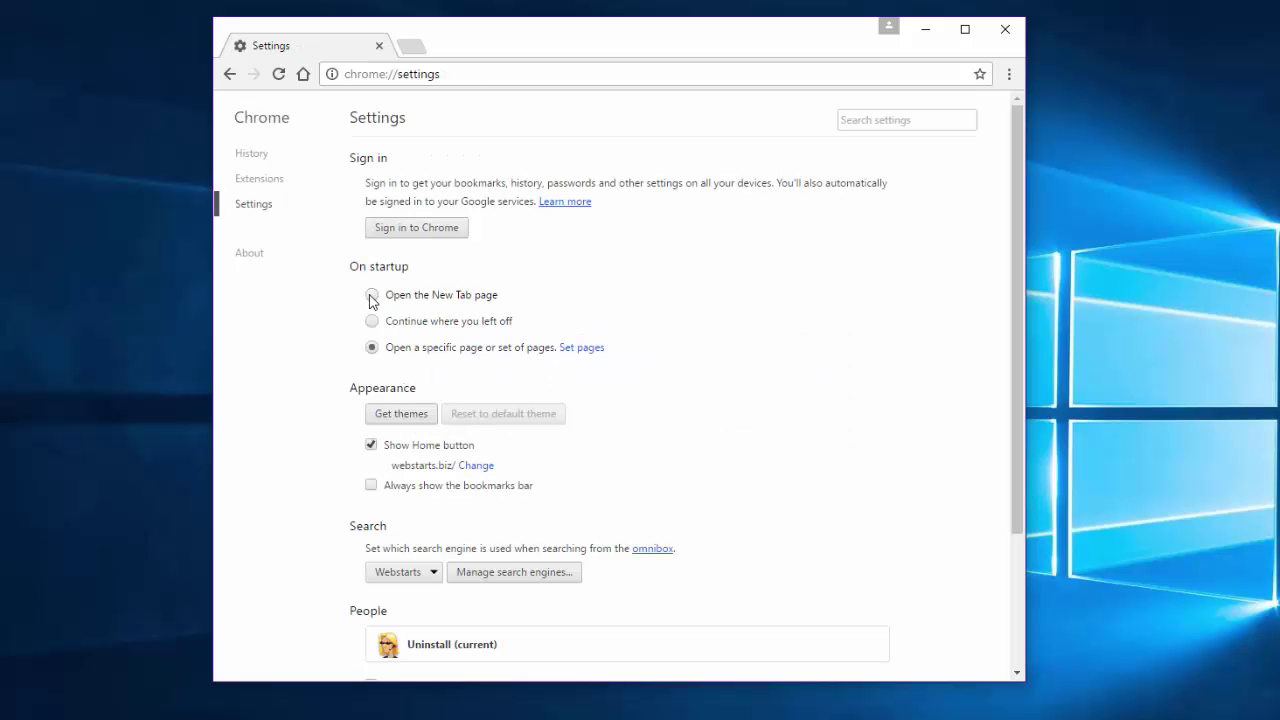
left_click(371, 294)
Replace the webstarts.biz home page address with the New Tab page.
left_click(477, 465)
left_click_drag(691, 397, 584, 368)
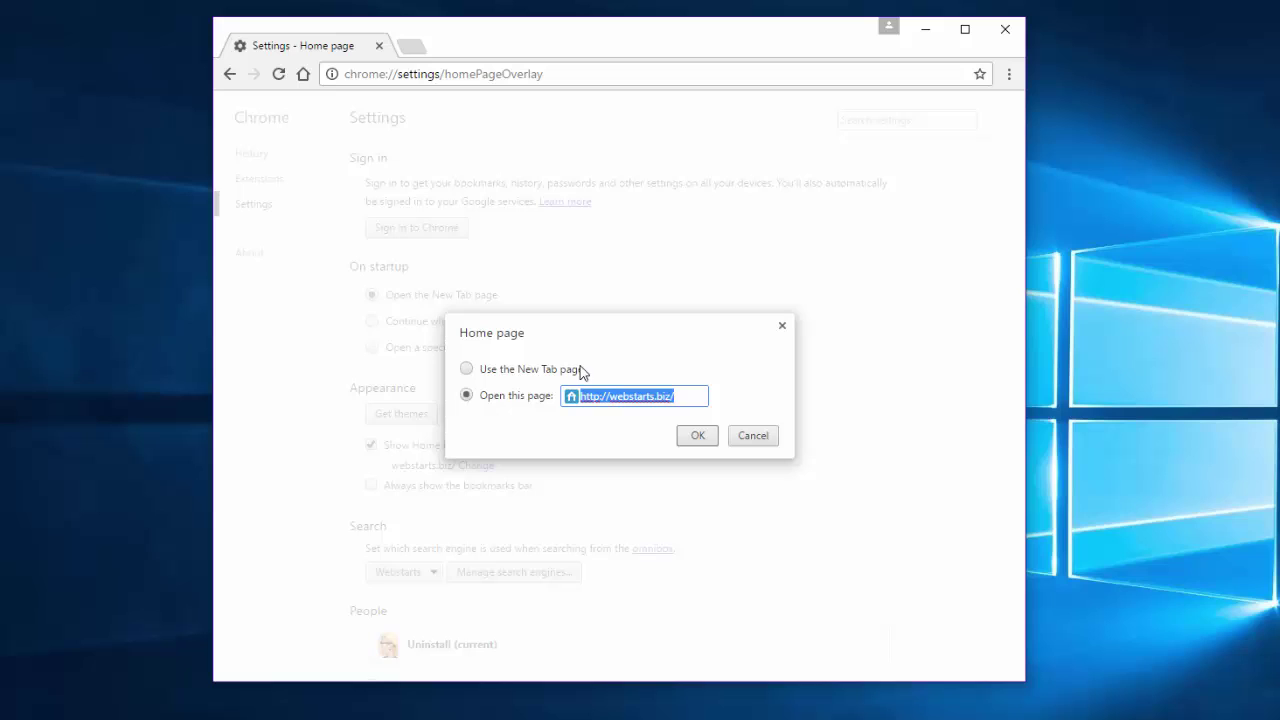
key("BackSpace")
left_click(466, 369)
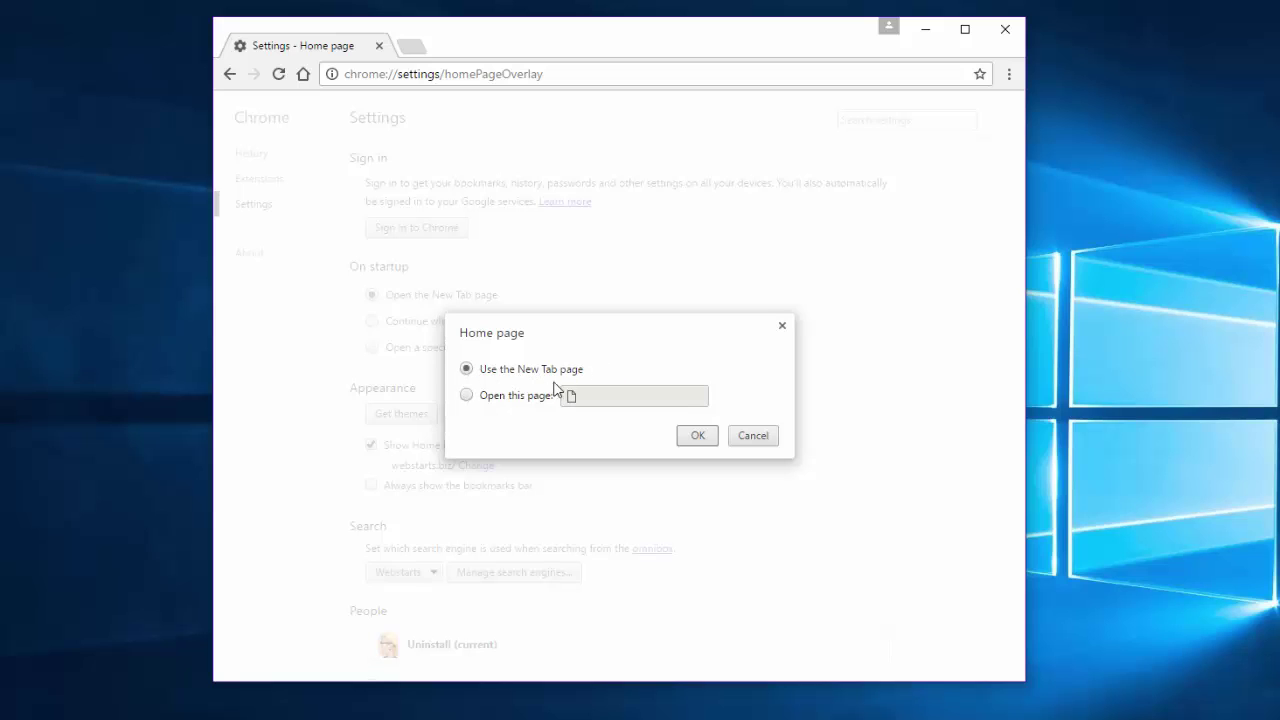
left_click(695, 436)
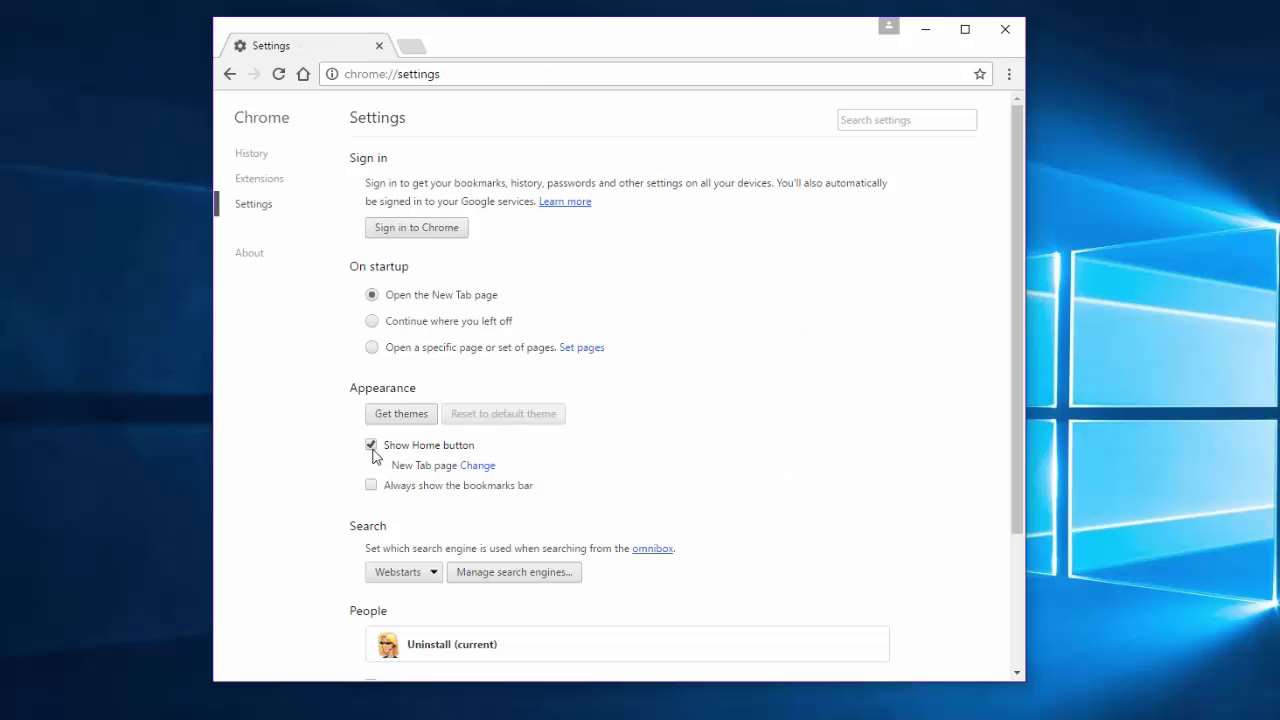
Hide the Home button, make Google the default search engine, and remove Webstarts, Ask and AOL.
left_click(371, 446)
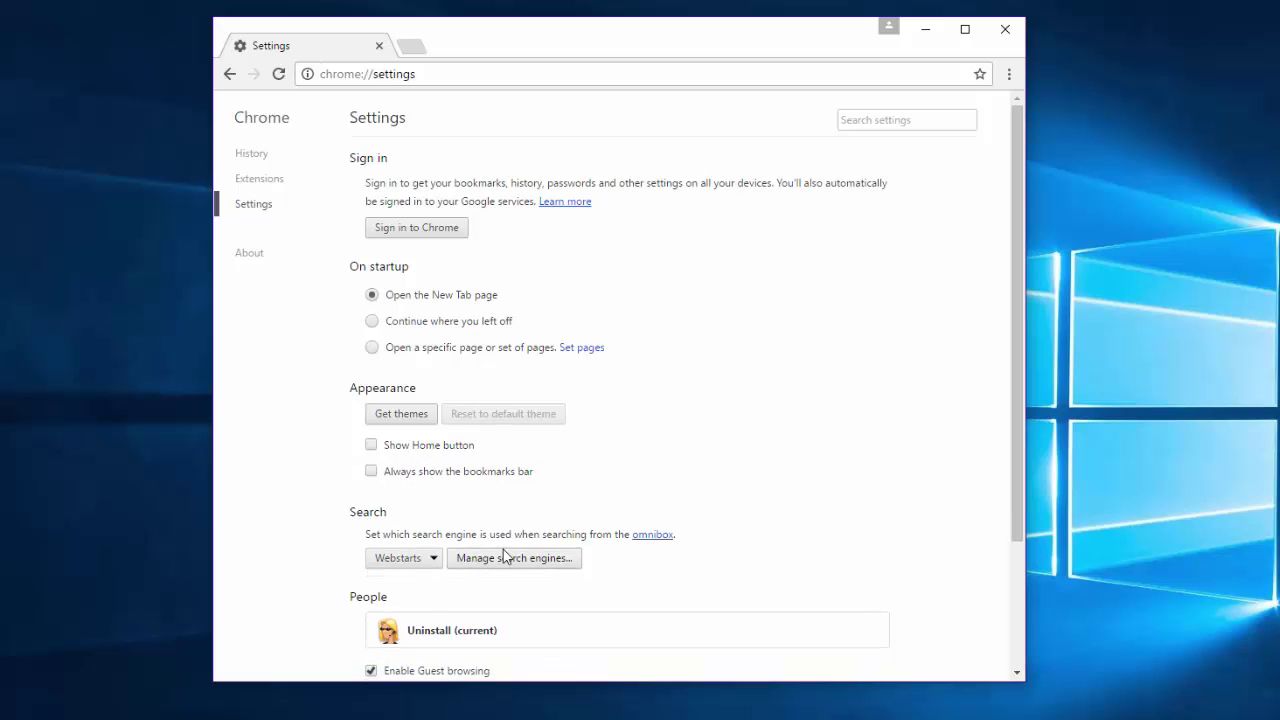
scroll(391, 545, "down", 2)
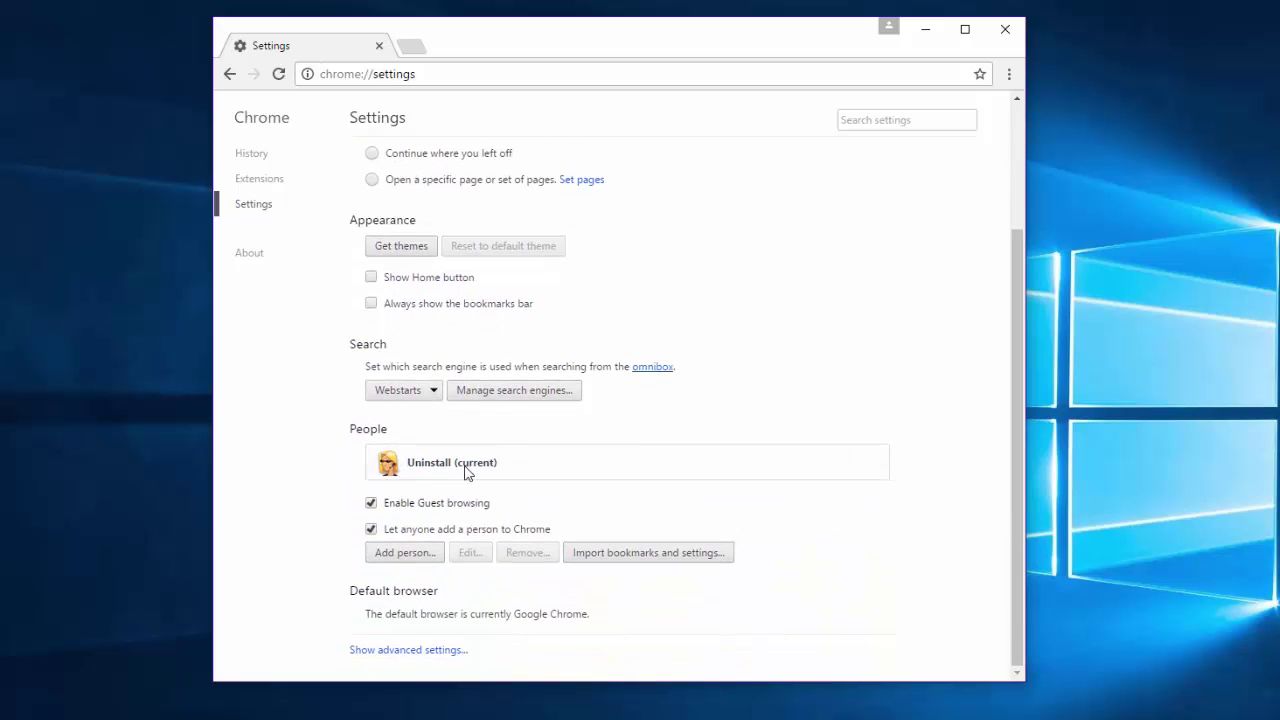
left_click(505, 392)
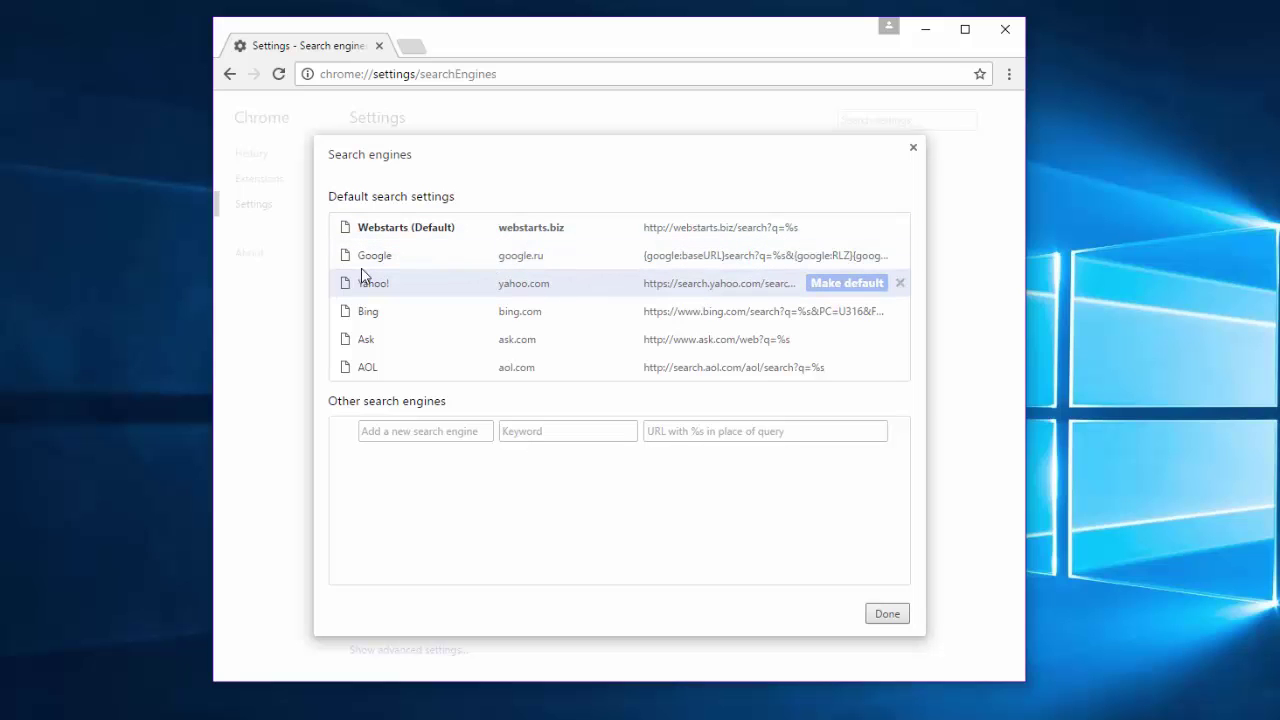
left_click(845, 257)
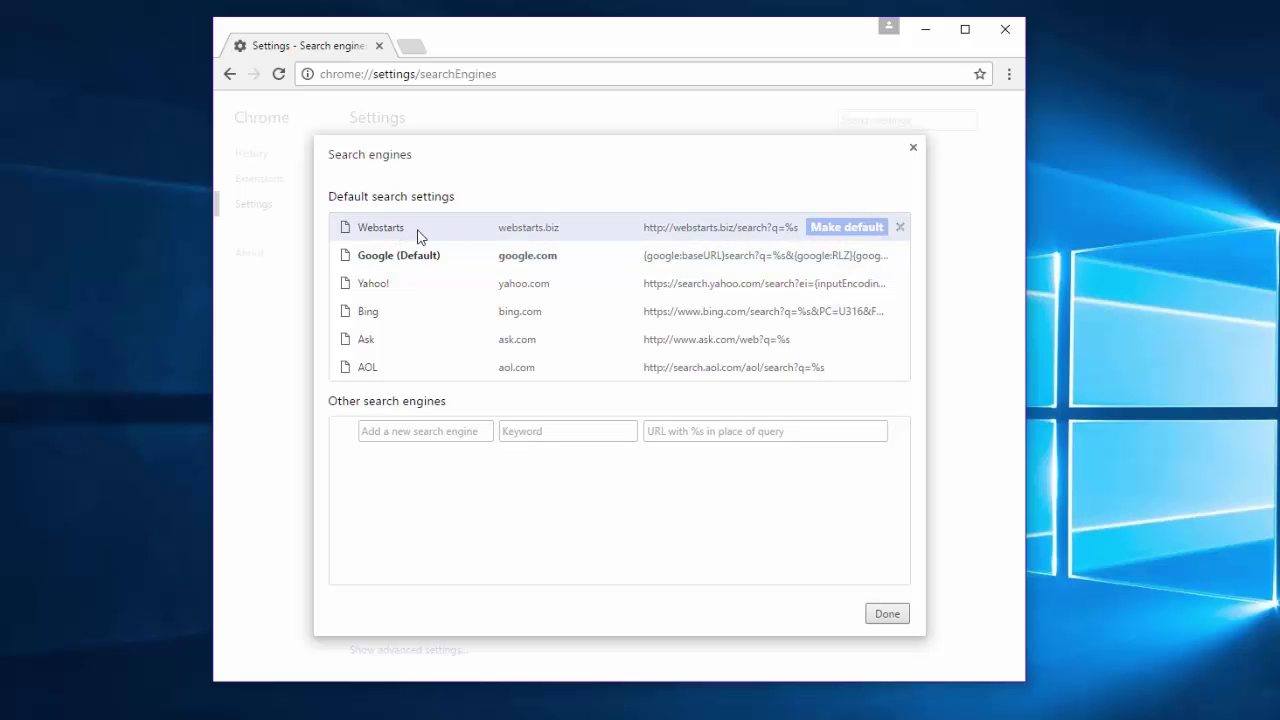
left_click(899, 227)
left_click(898, 312)
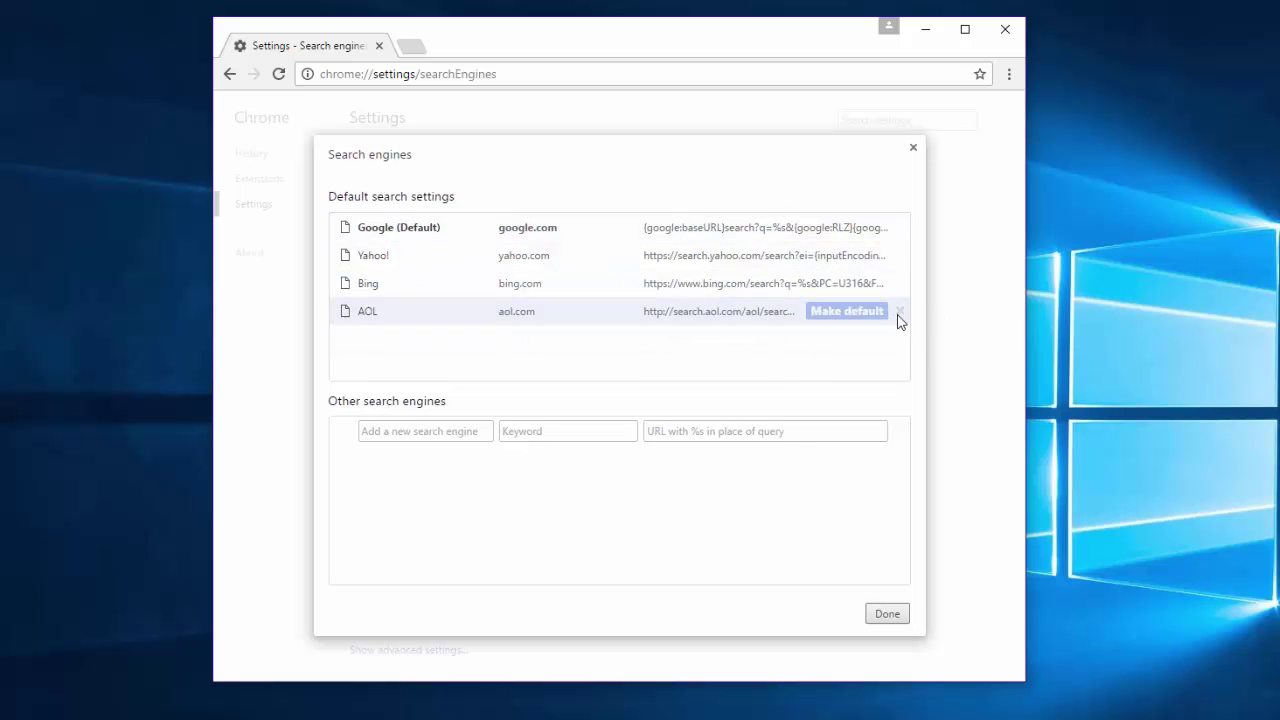
left_click(901, 314)
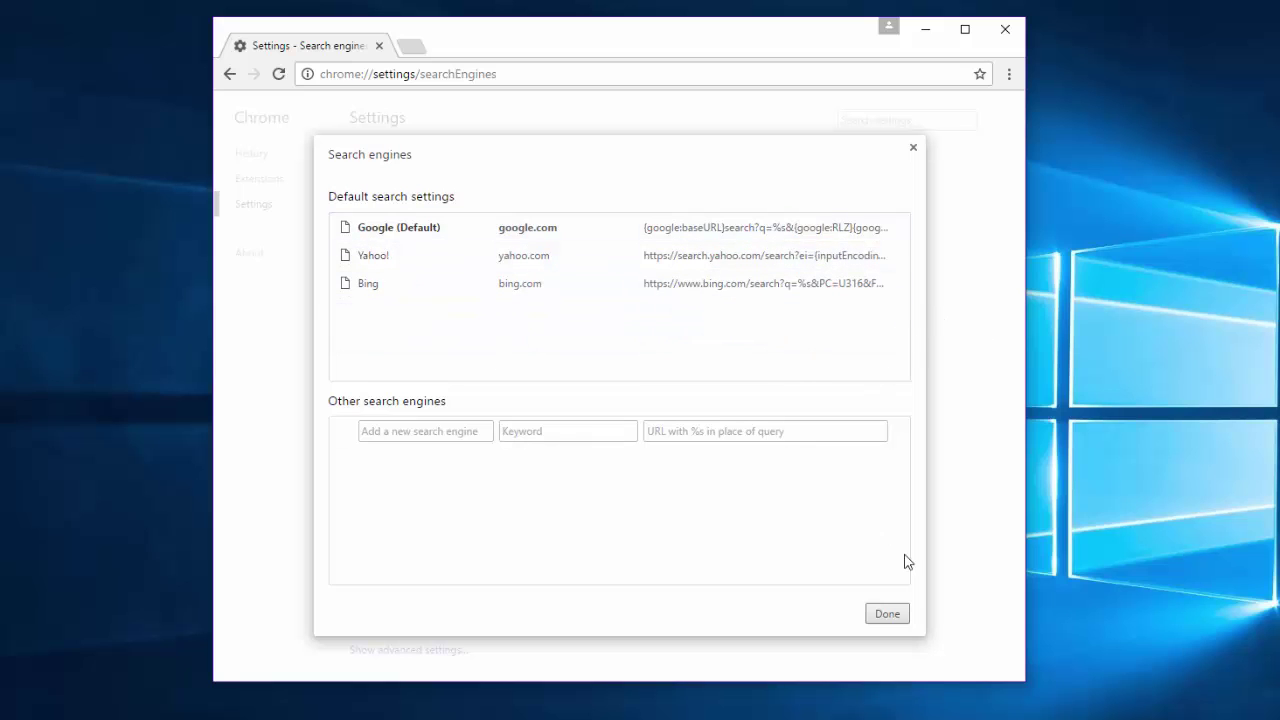
left_click(889, 614)
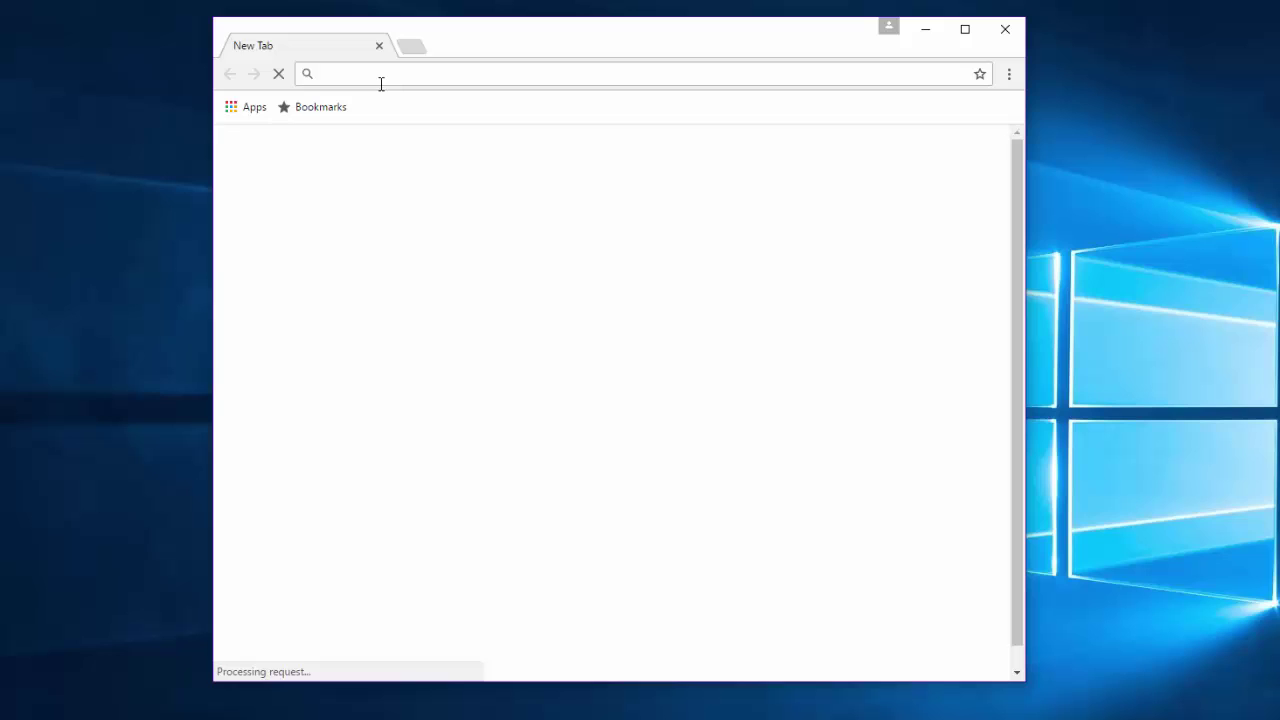
Search 123 from the omnibox to confirm Google results, then close Chrome.
type("123")
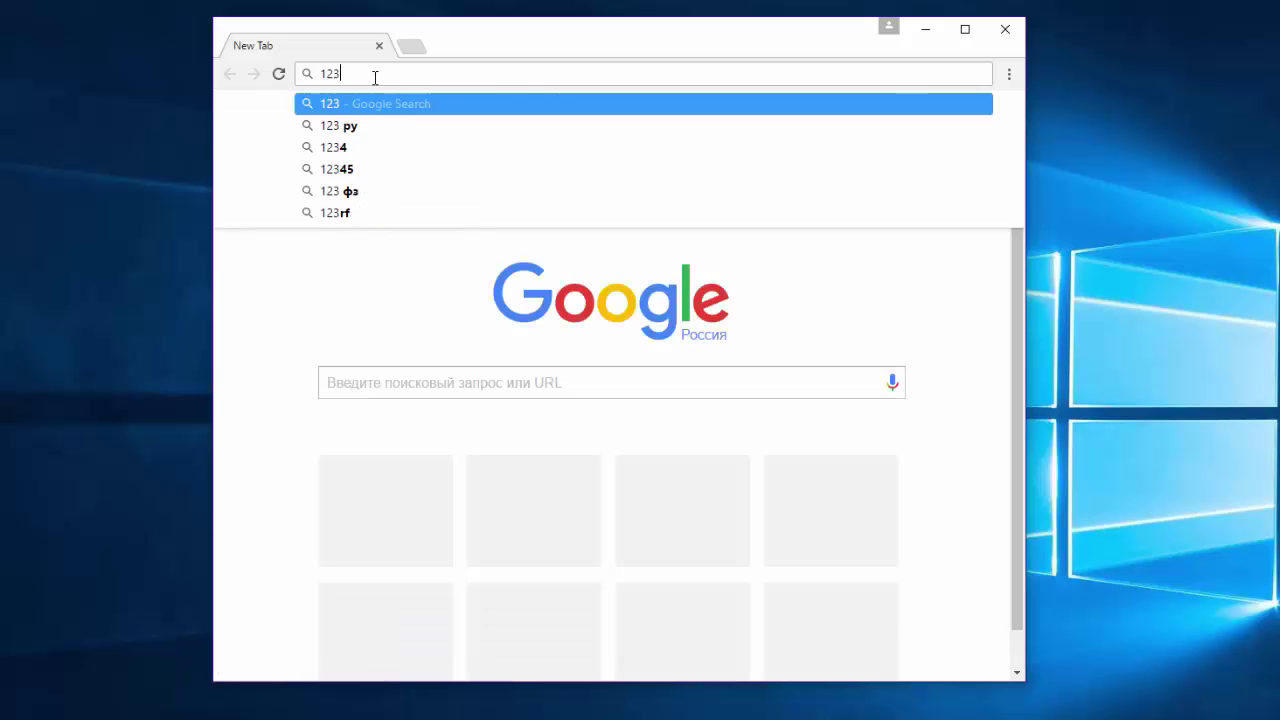
key("Return")
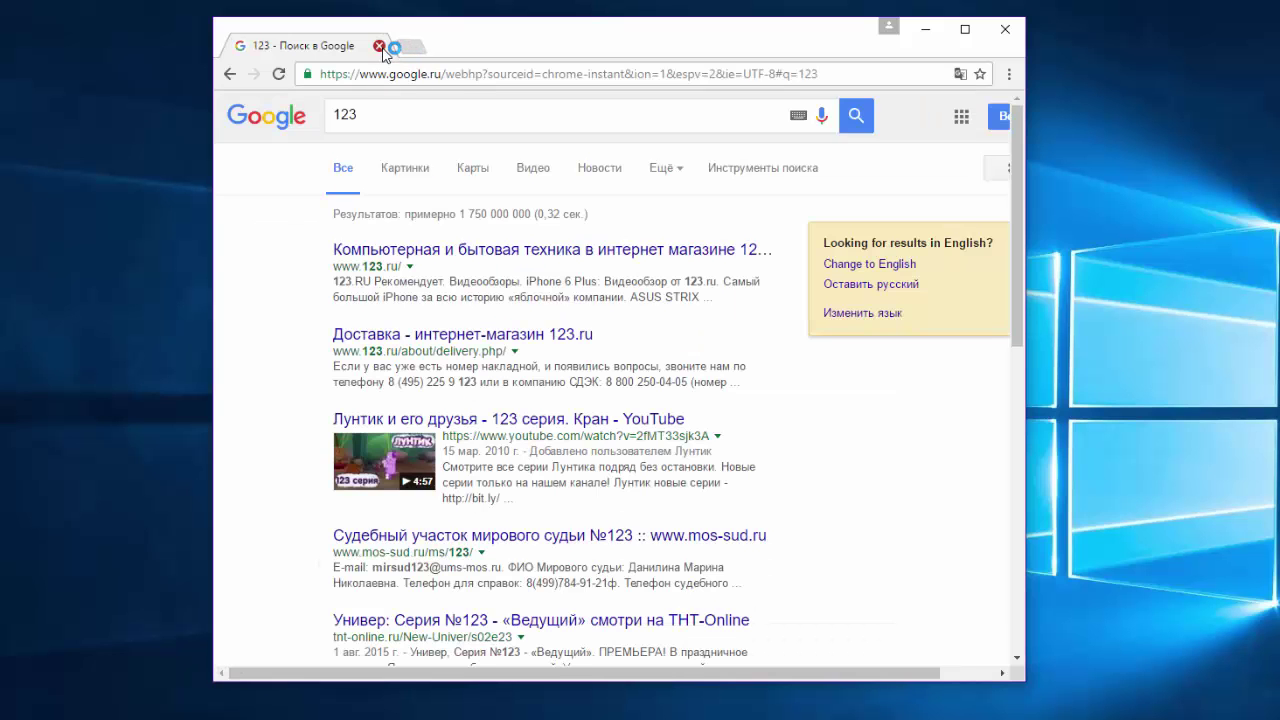
left_click(379, 46)
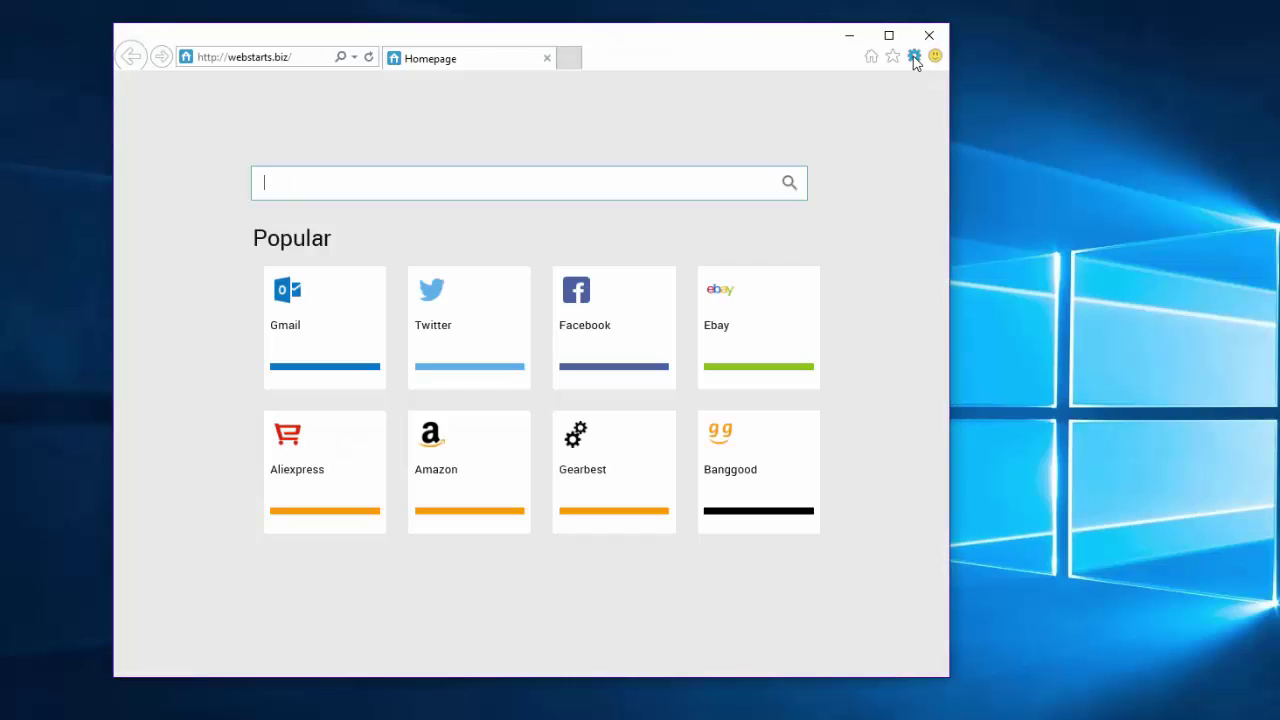
Set Internet Explorer's home page to a new tab (about:Tabs) in Internet options.
left_click(914, 56)
left_click(778, 284)
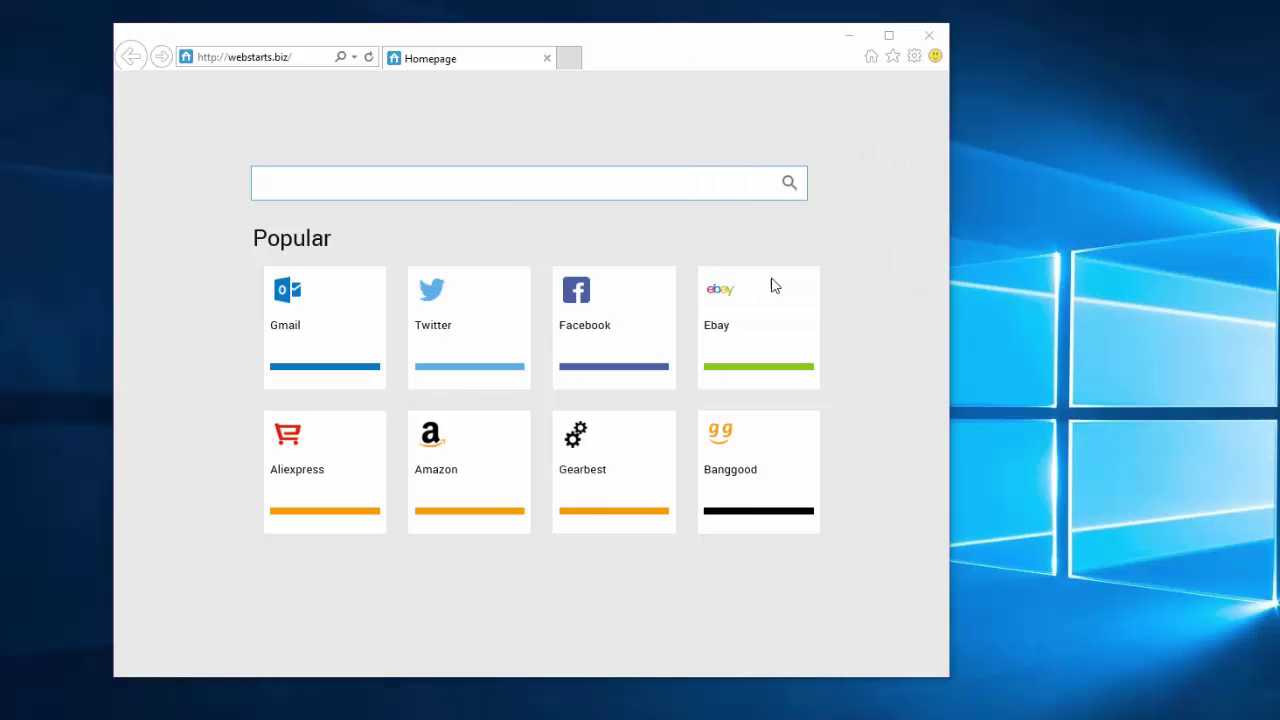
left_click(413, 198)
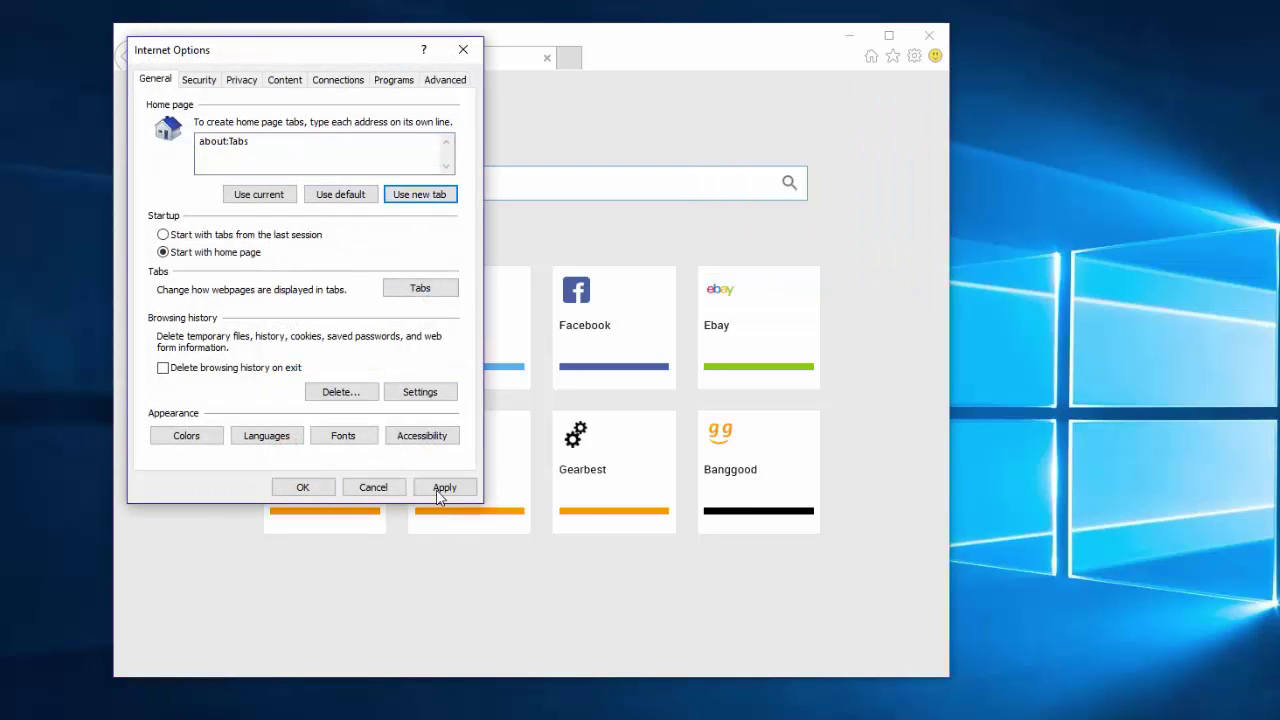
left_click(437, 487)
left_click(299, 489)
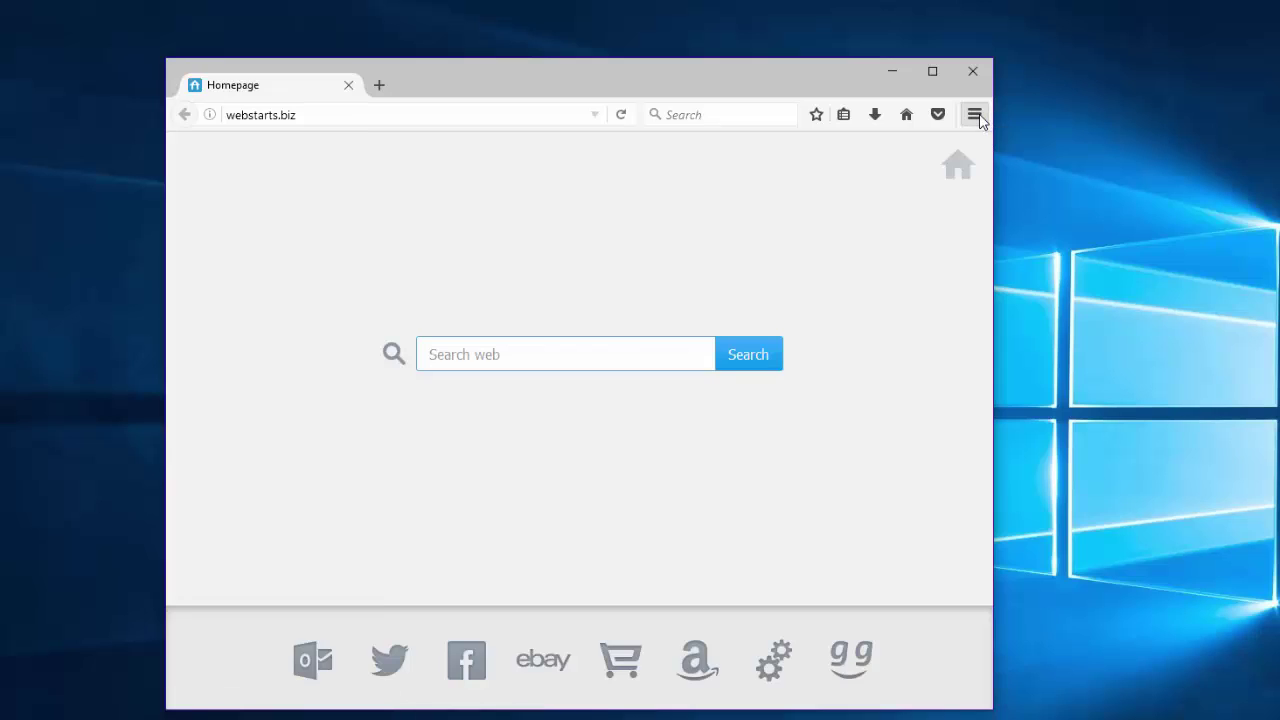
Restore Firefox's home page to the default Firefox Start Page from Options.
left_click(975, 114)
left_click(858, 371)
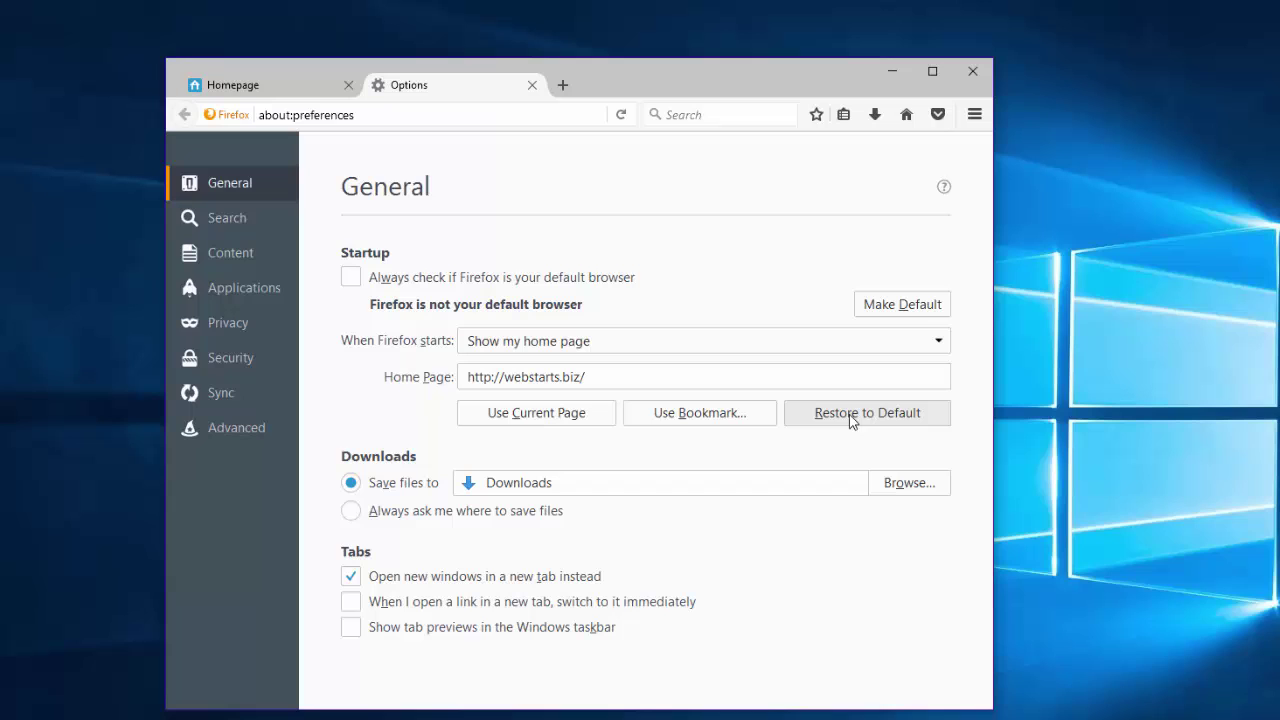
left_click(851, 418)
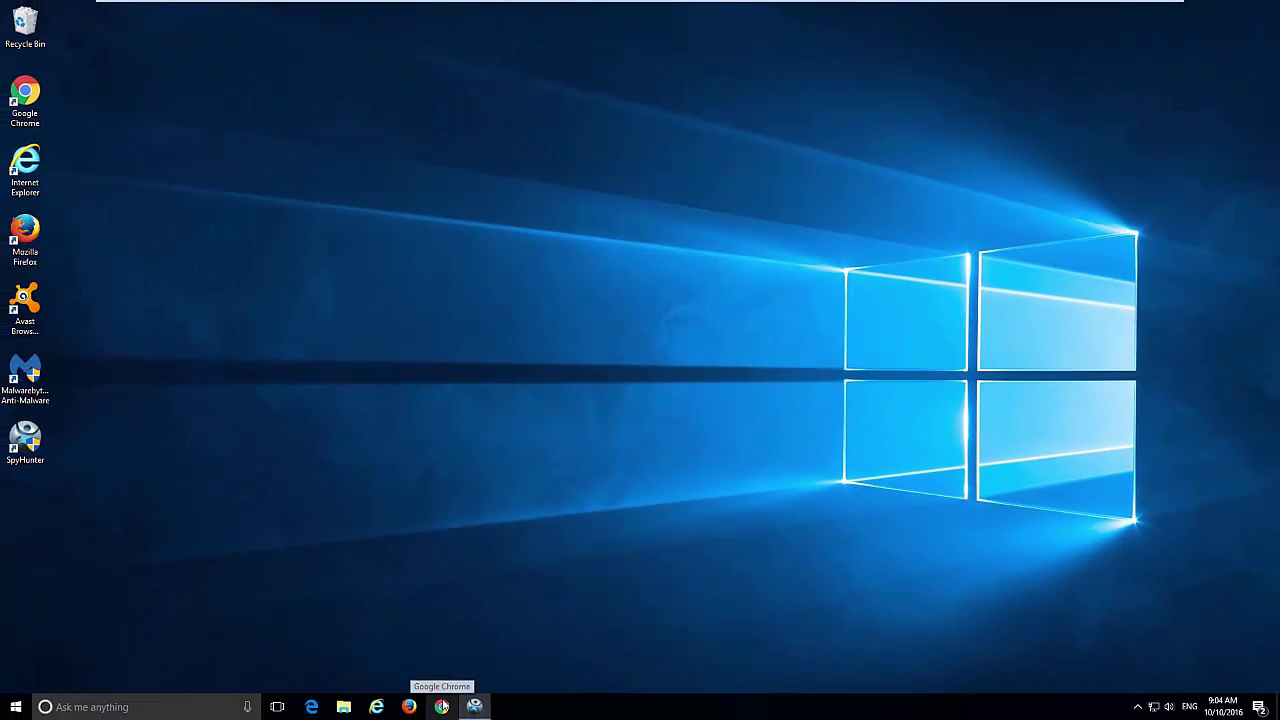
Fix the three Webstarts.biz threats in SpyHunter, refresh the desktop, and close SpyHunter after removal completes.
left_click(482, 706)
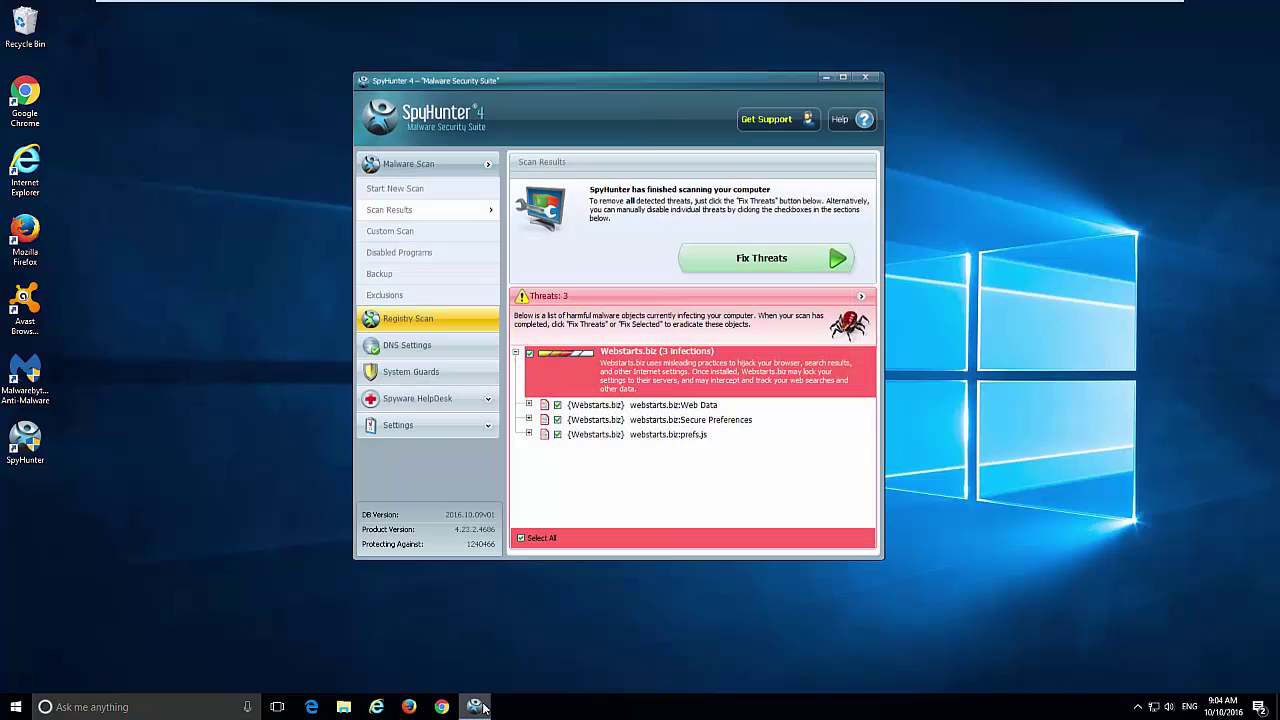
left_click_drag(599, 90, 579, 91)
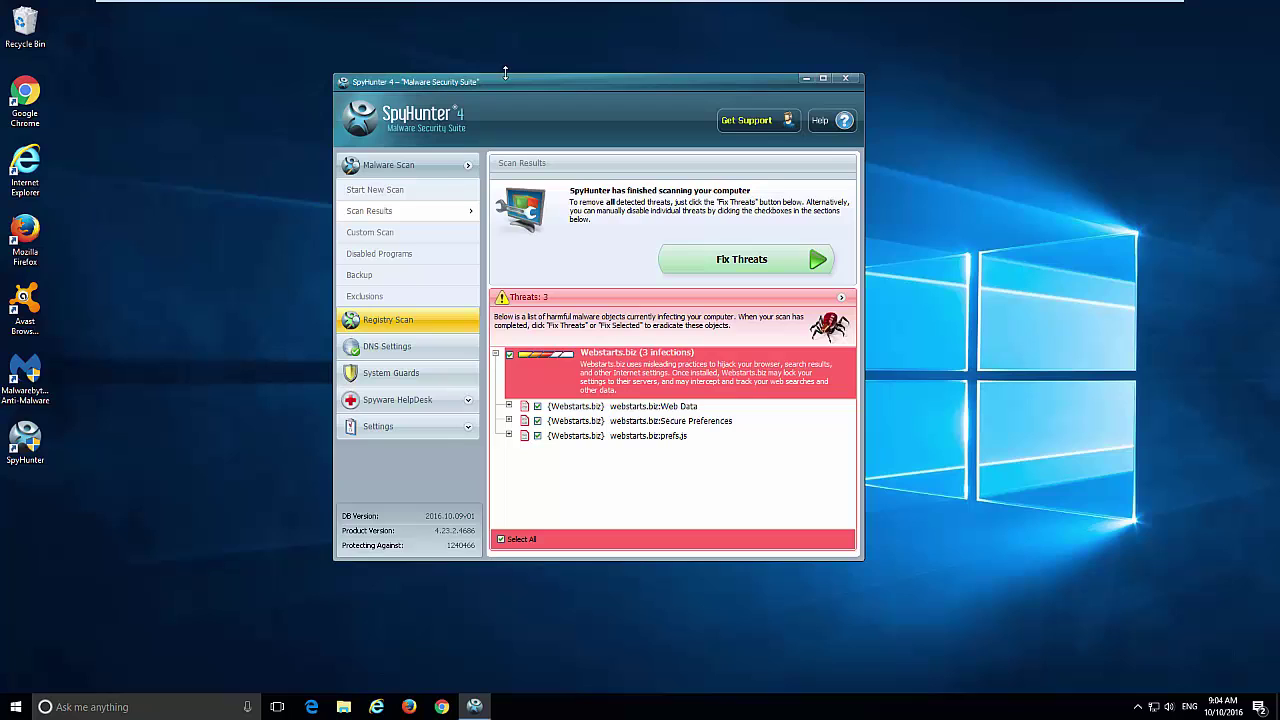
left_click_drag(505, 75, 513, 78)
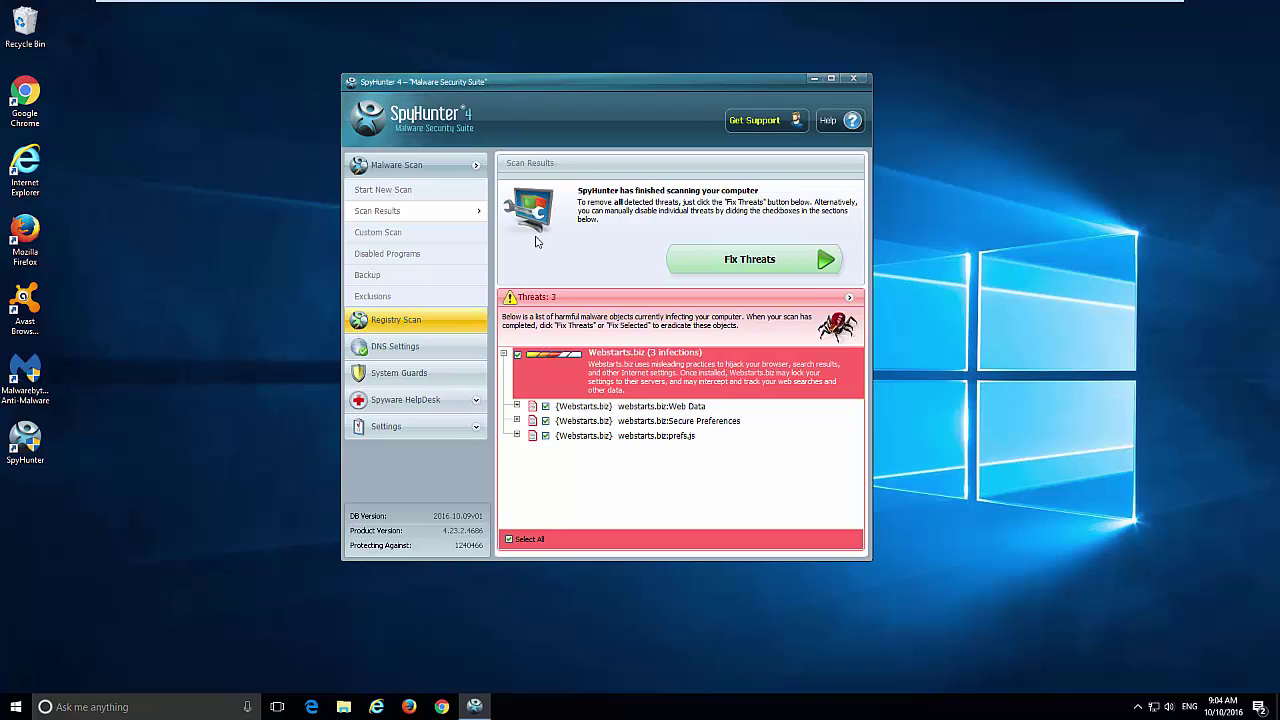
left_click(703, 260)
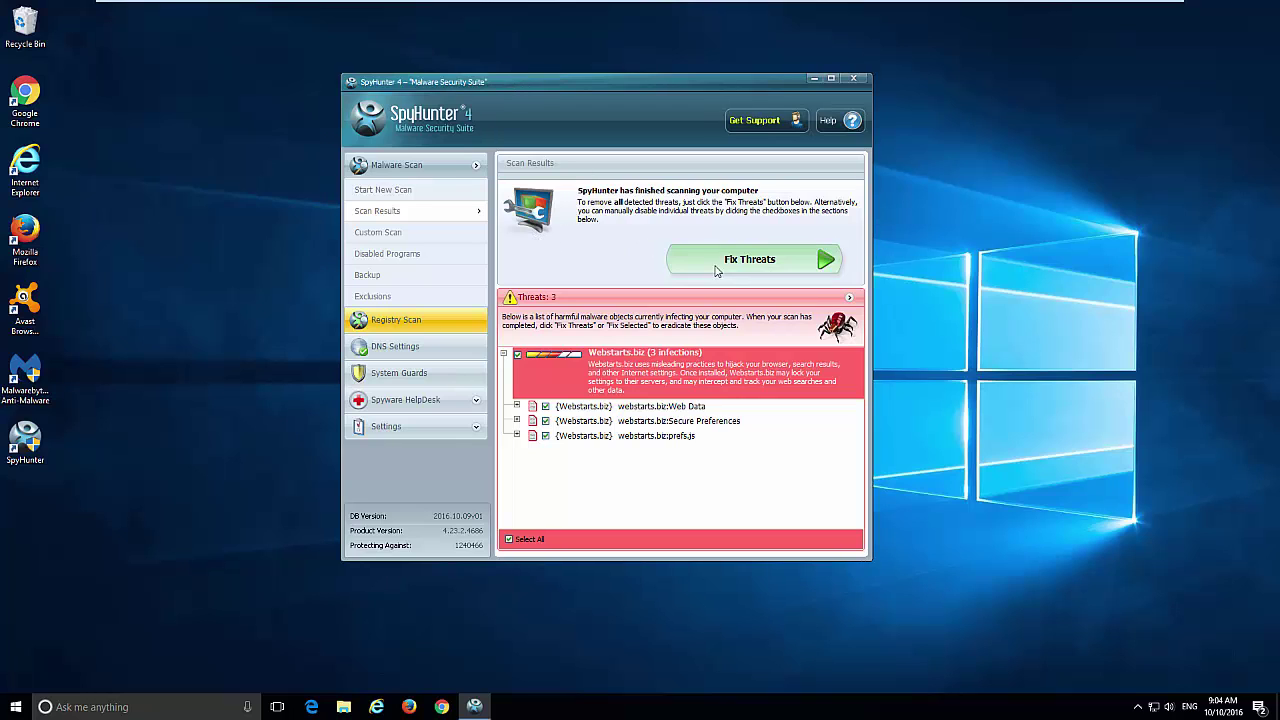
left_click_drag(812, 77, 846, 74)
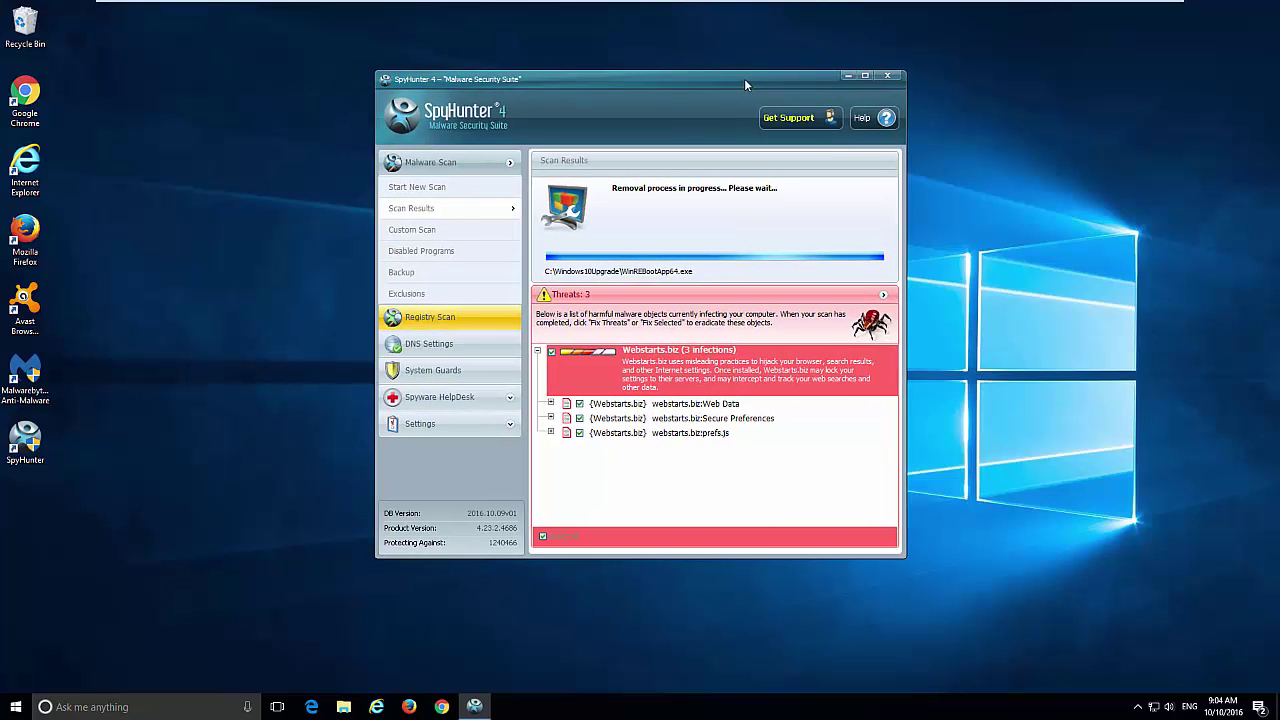
right_click(224, 268)
left_click(259, 309)
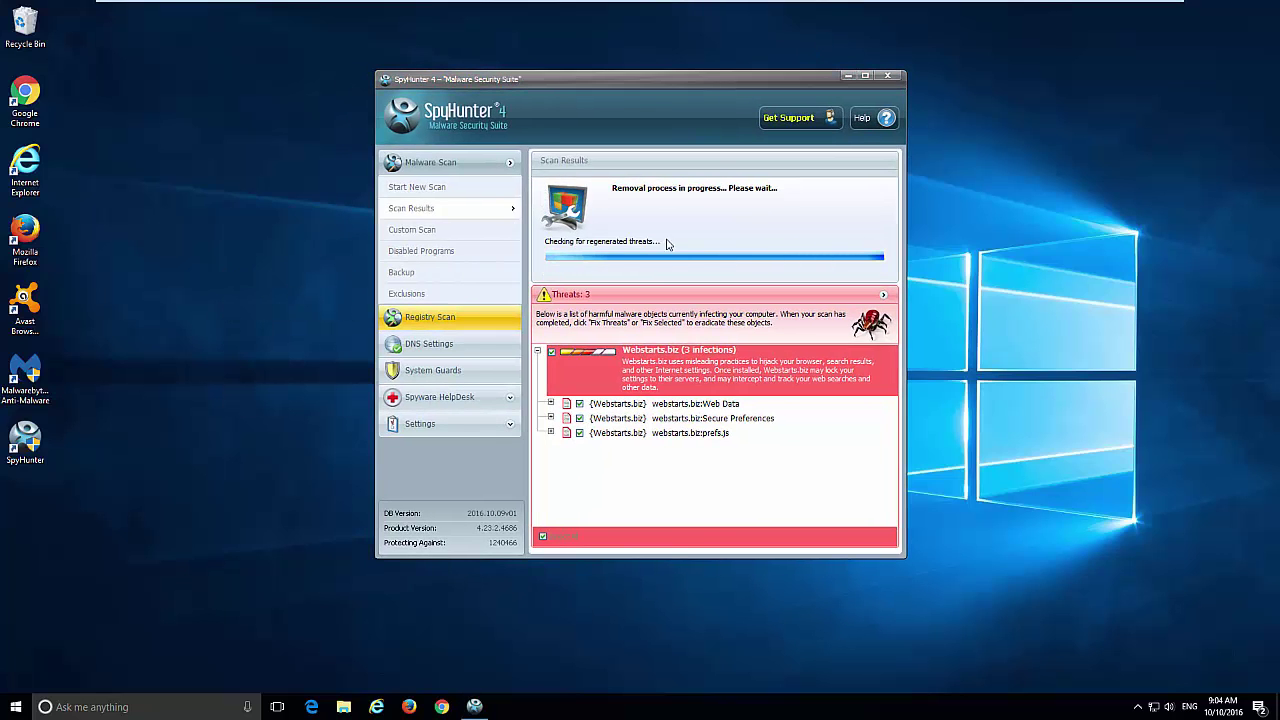
left_click_drag(577, 87, 533, 104)
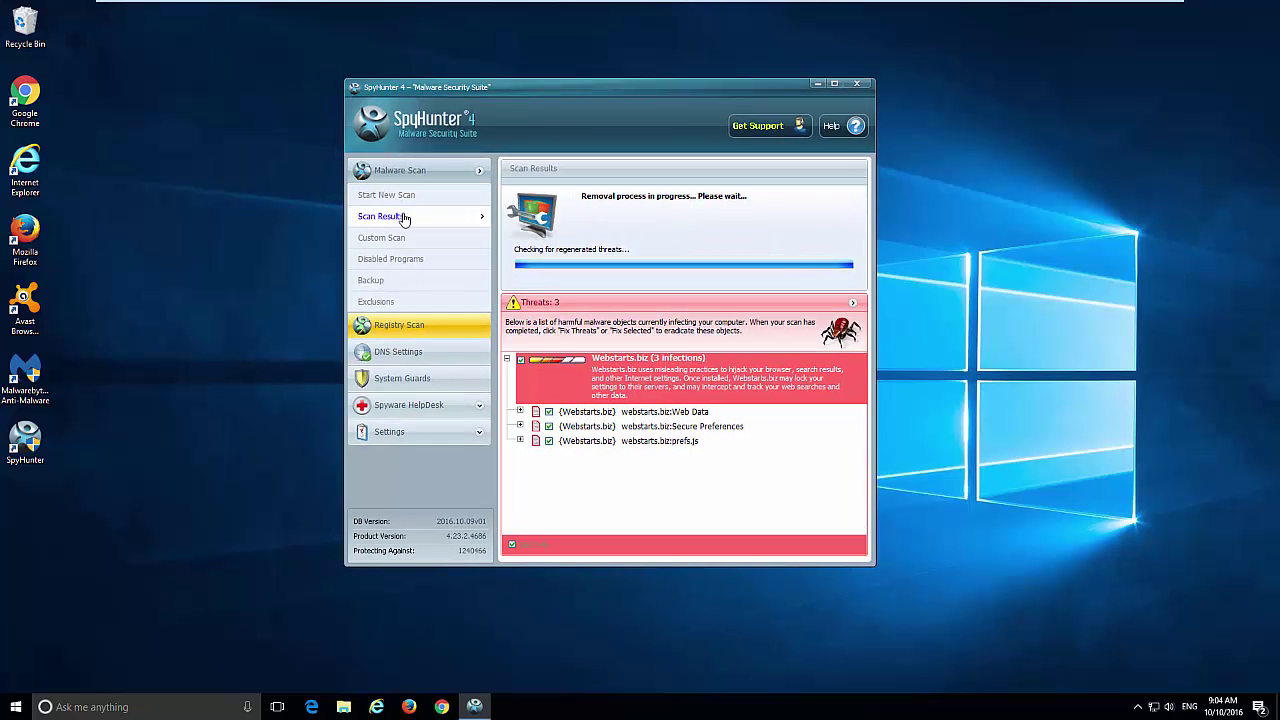
left_click(856, 83)
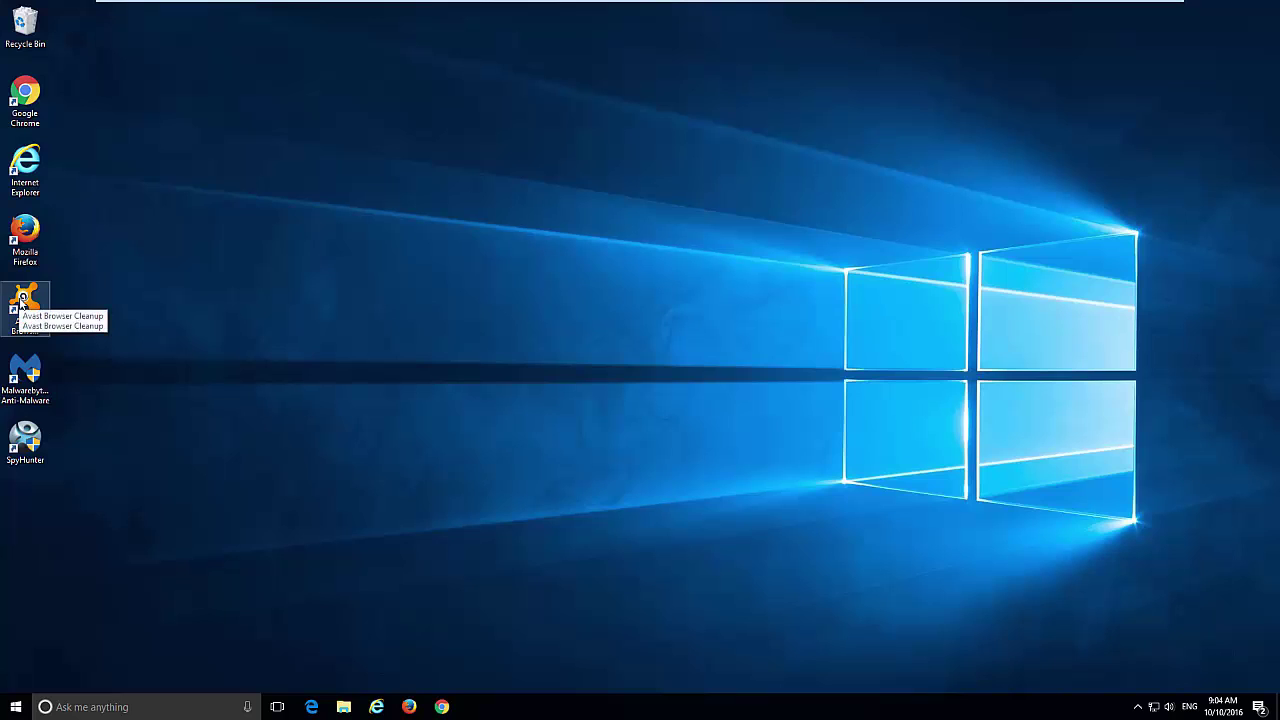
Launch Avast Browser Cleanup and review its Firefox and Internet Explorer pages.
double_click(22, 302)
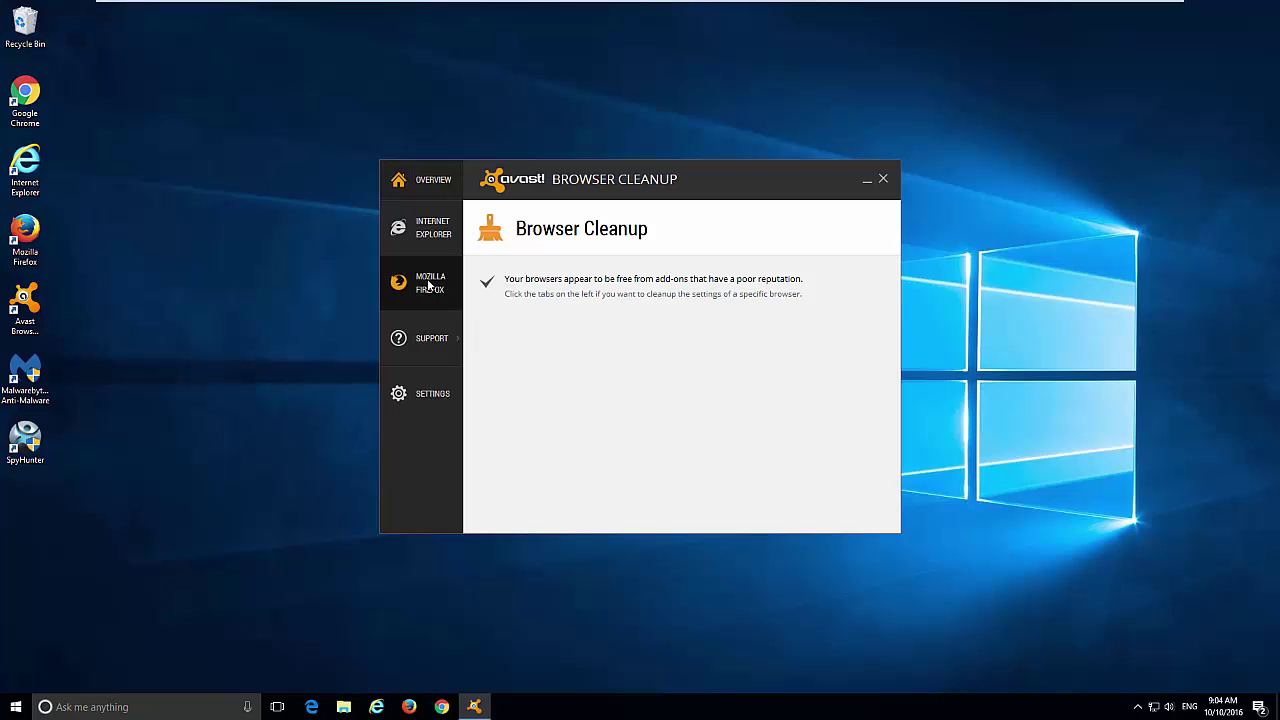
left_click(428, 285)
left_click(428, 238)
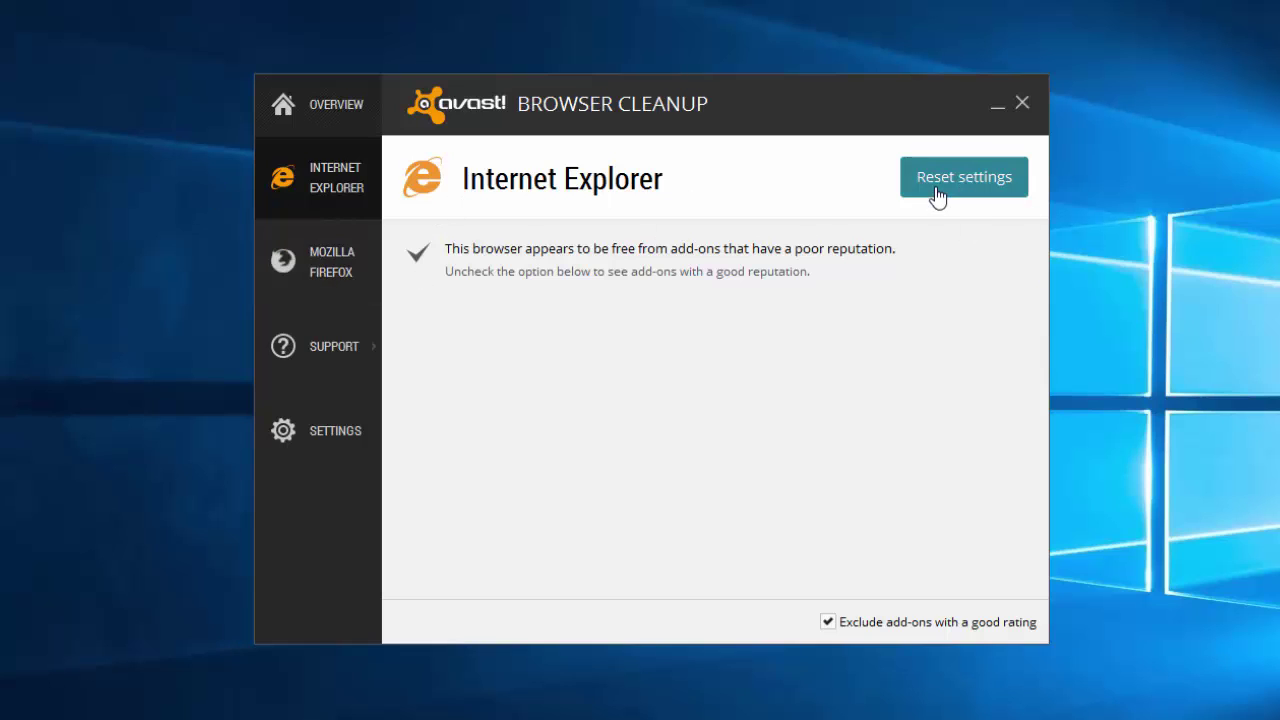
left_click(316, 281)
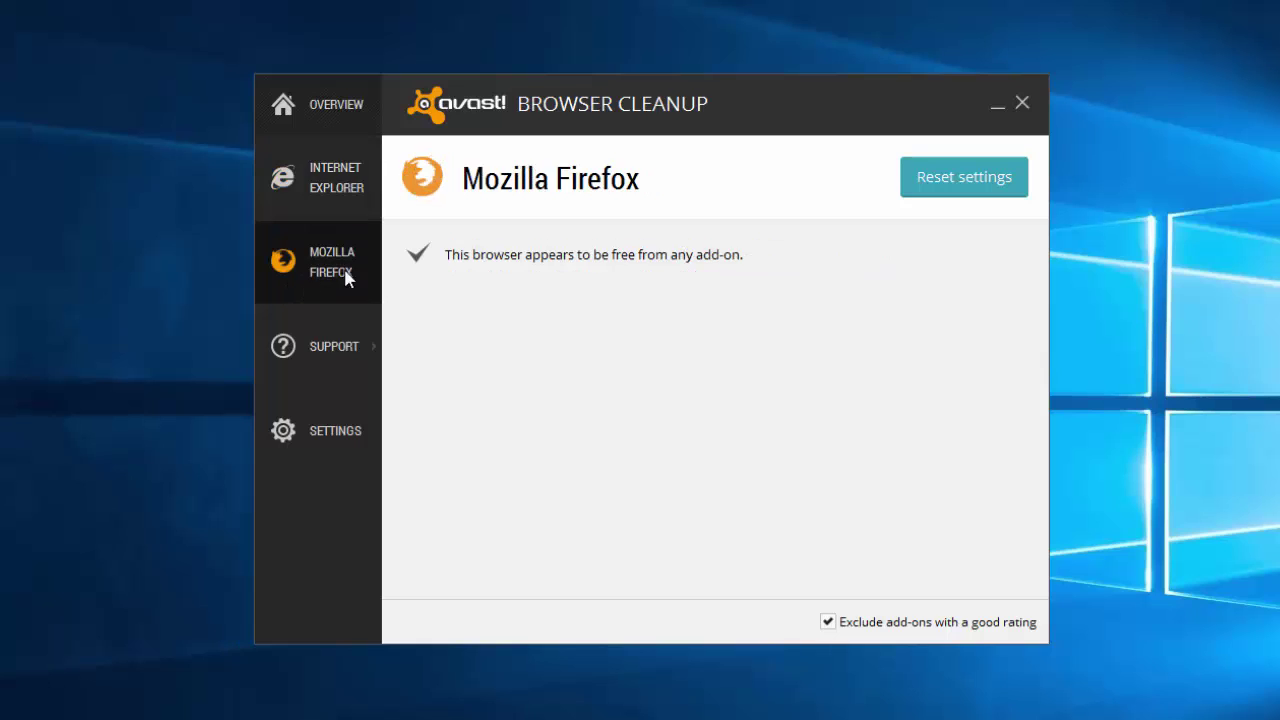
Reset Firefox's settings with Google as search provider and homepage, and complete the cleanup.
left_click(940, 194)
left_click(703, 398)
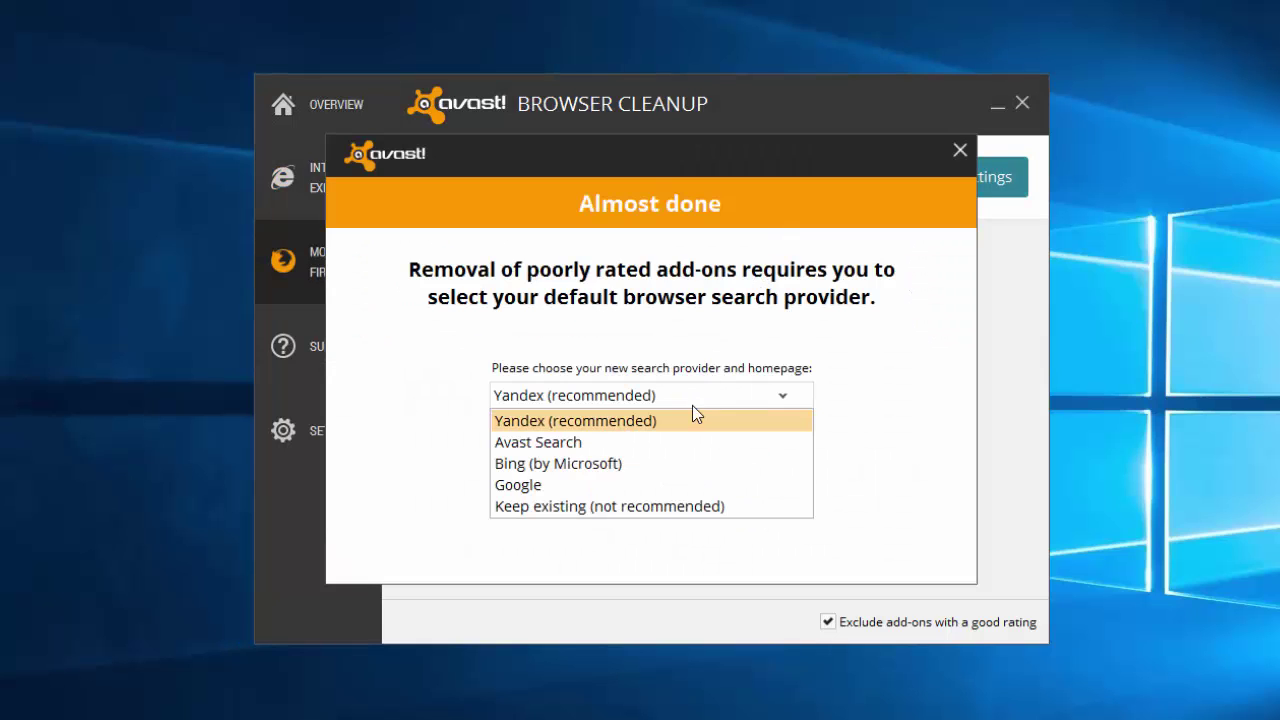
left_click(564, 485)
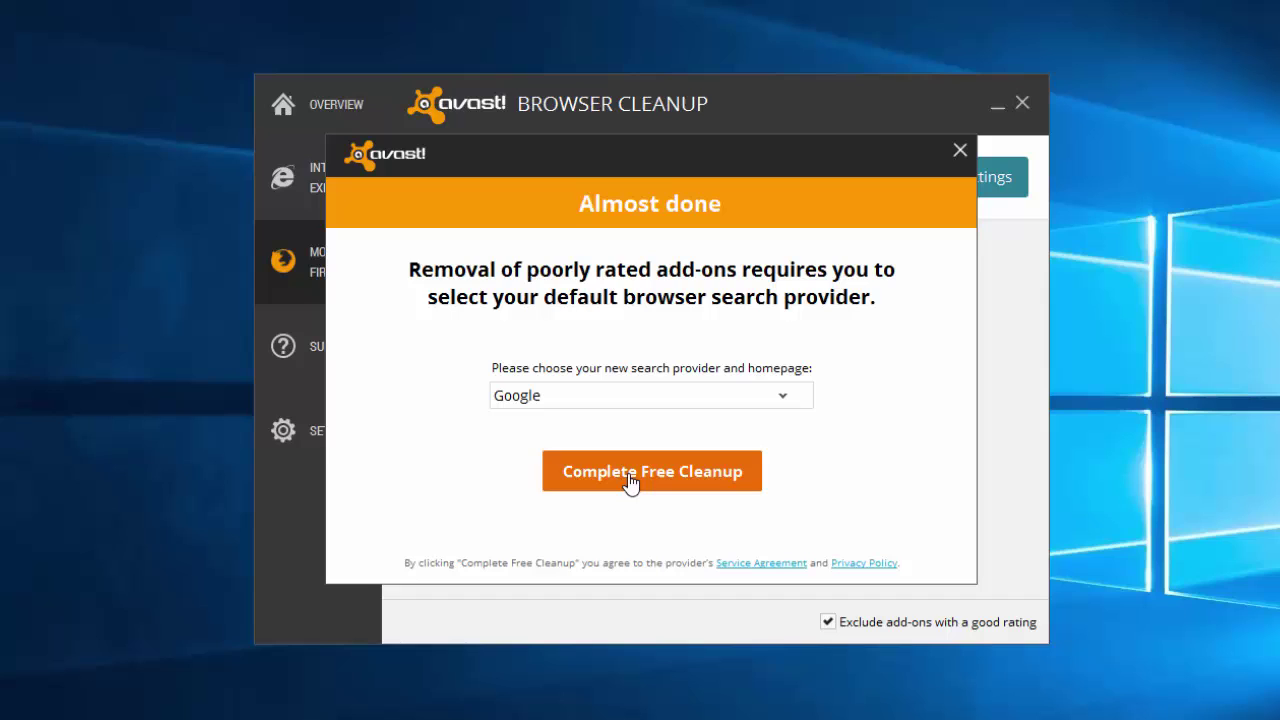
left_click(630, 482)
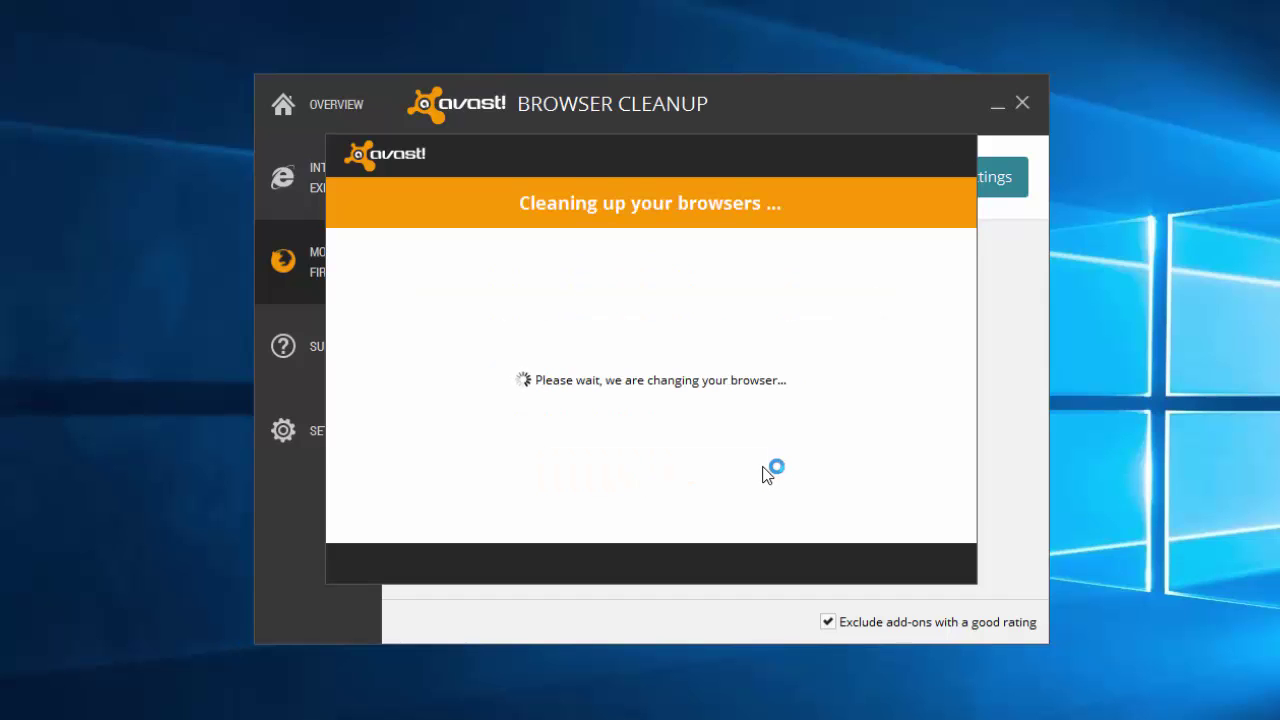
left_click(908, 560)
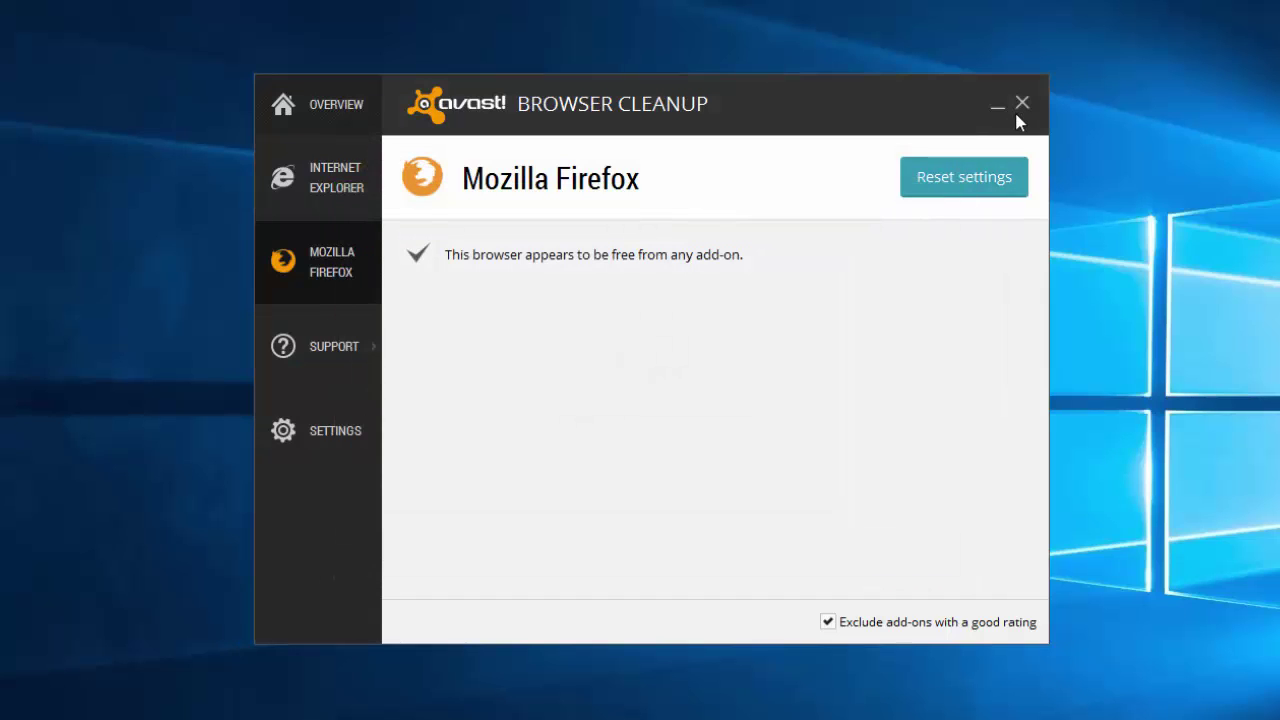